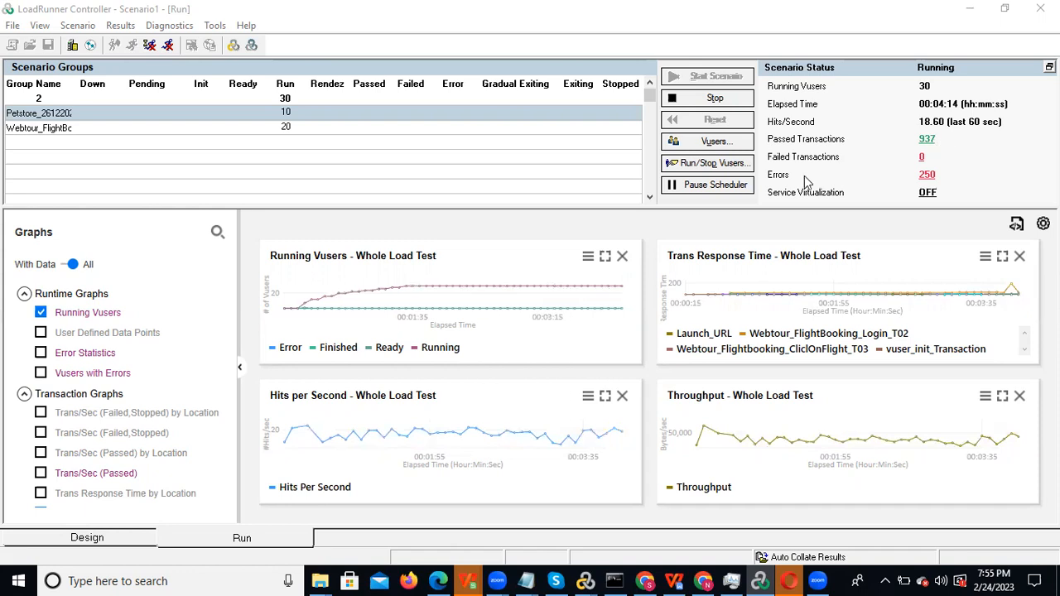
# Open the scenario's error output, review the error messages and their counts, and close the output window
pyautogui.click(927, 176)
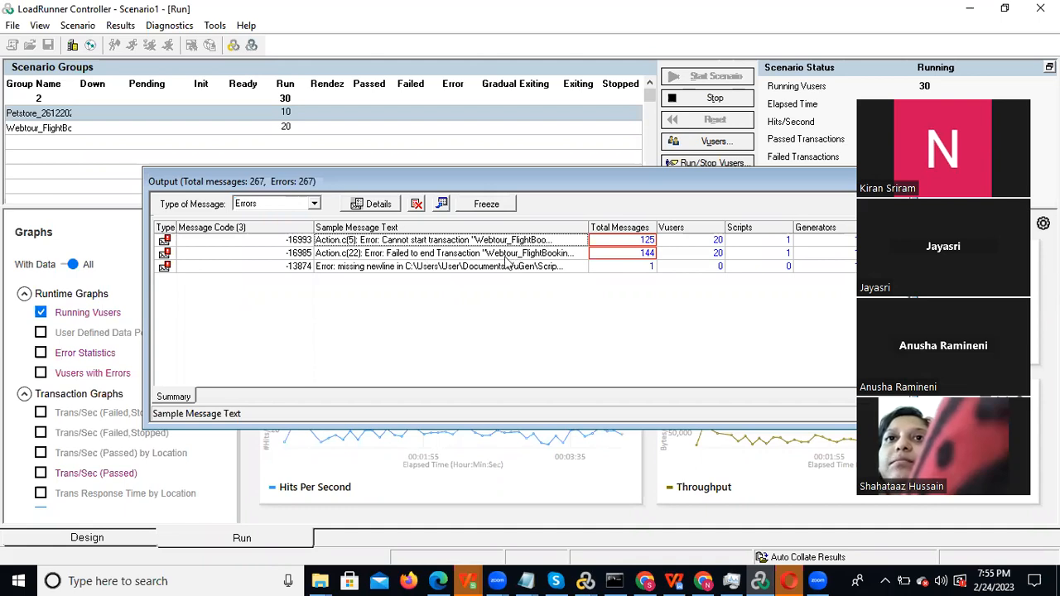
pyautogui.click(577, 270)
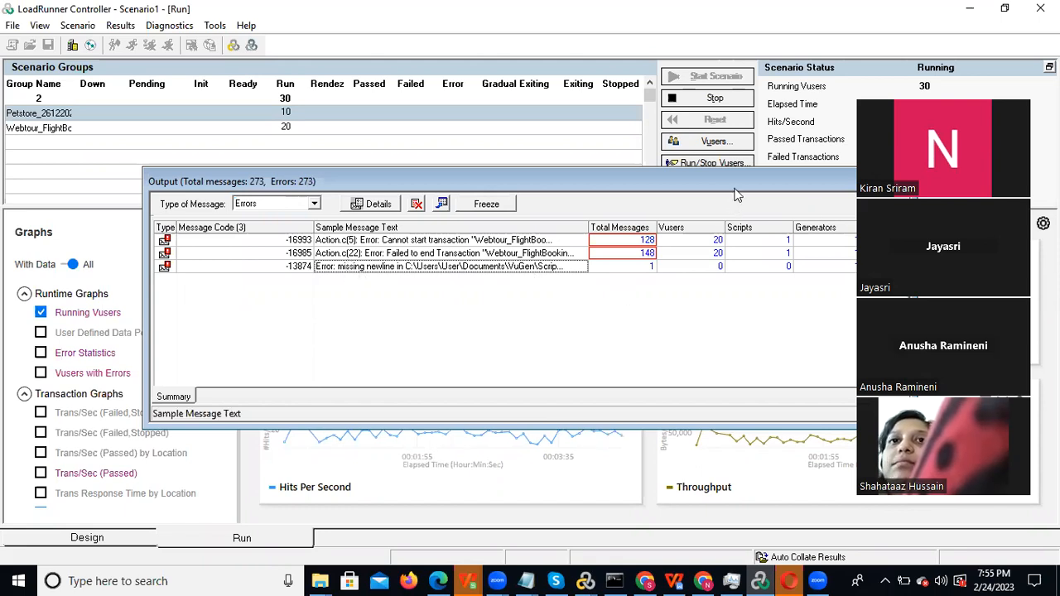
pyautogui.moveTo(641, 177); pyautogui.dragTo(714, 196)
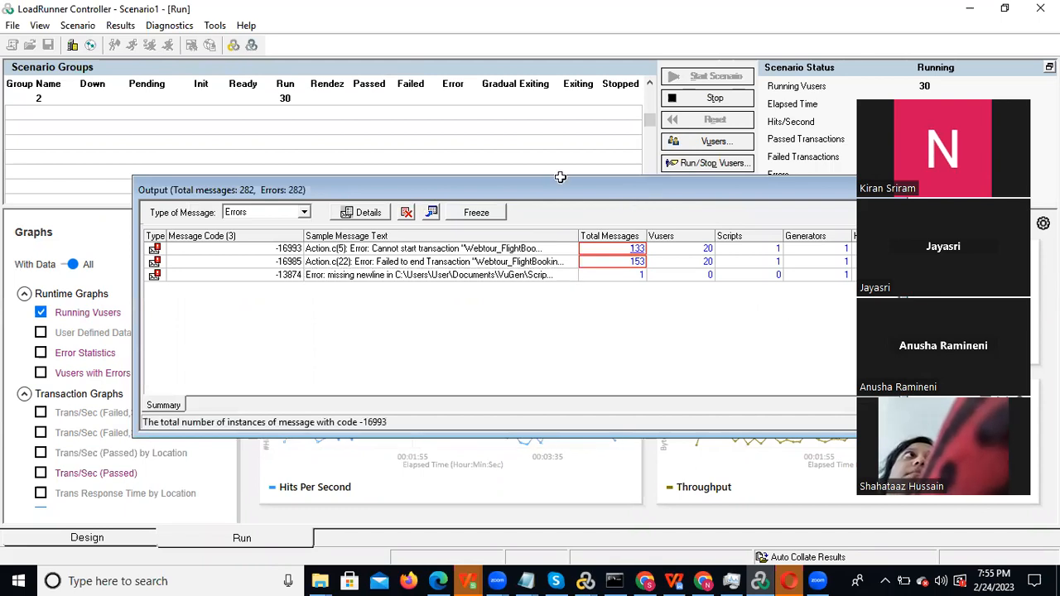
pyautogui.moveTo(883, 191); pyautogui.dragTo(669, 198)
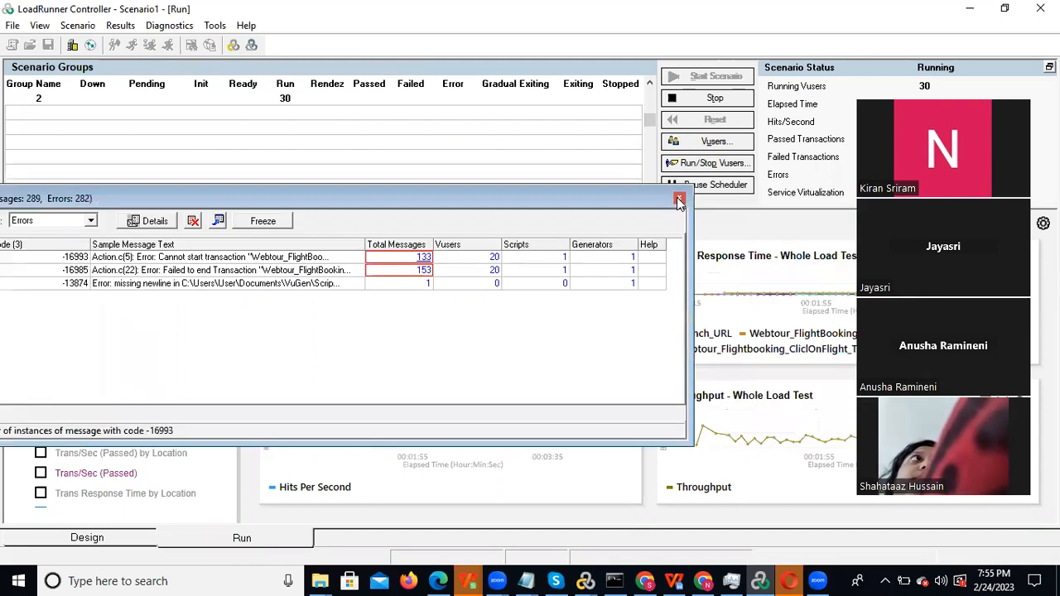
pyautogui.click(679, 201)
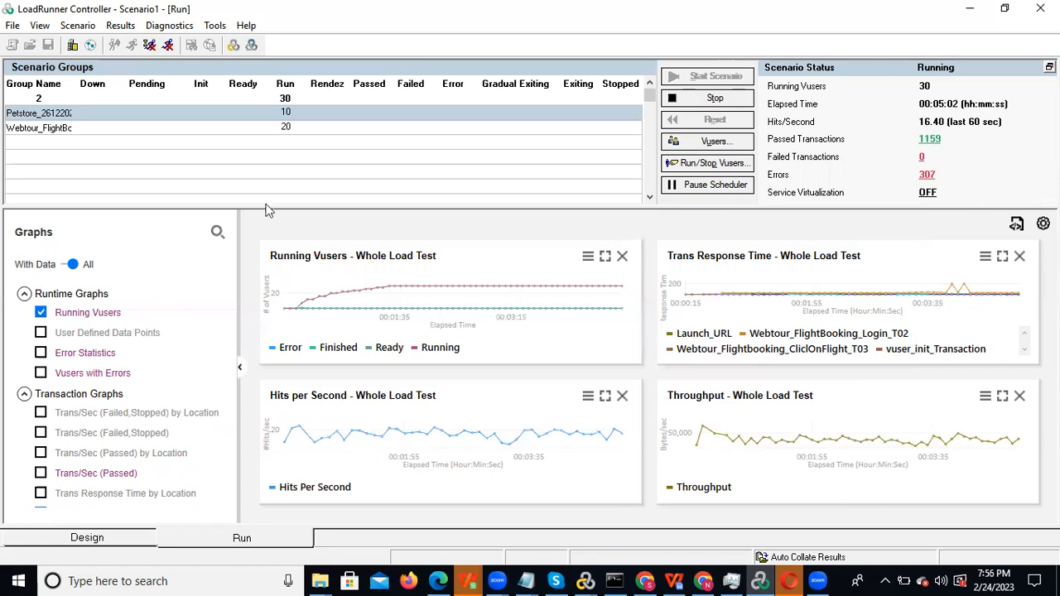
# Enlarge the Trans Response Time graph and examine the response times of every transaction down to the end of its table
pyautogui.doubleClick(778, 288)
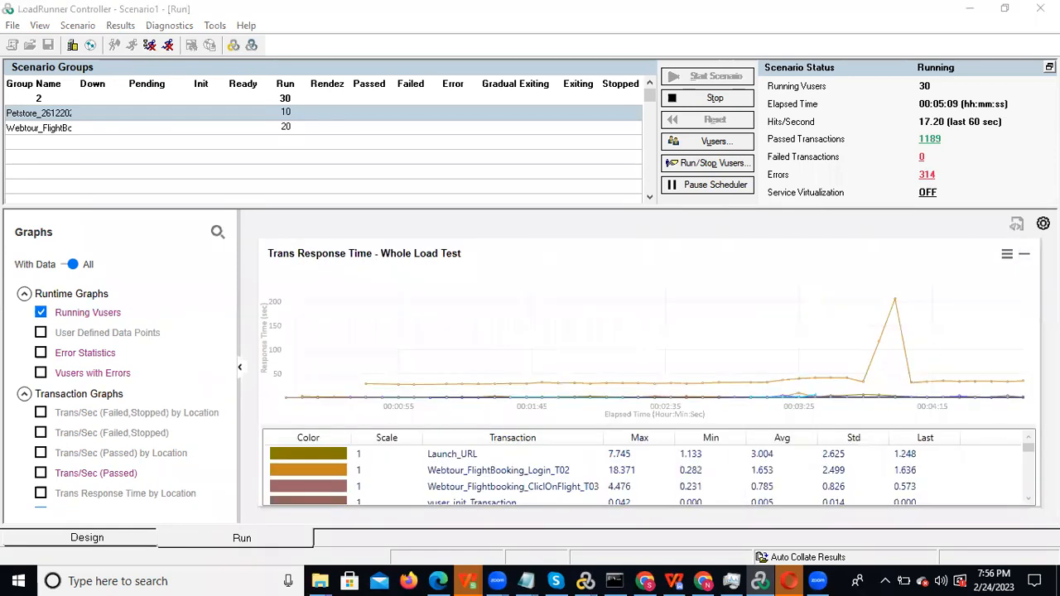
pyautogui.click(1031, 500)
pyautogui.click(1030, 500)
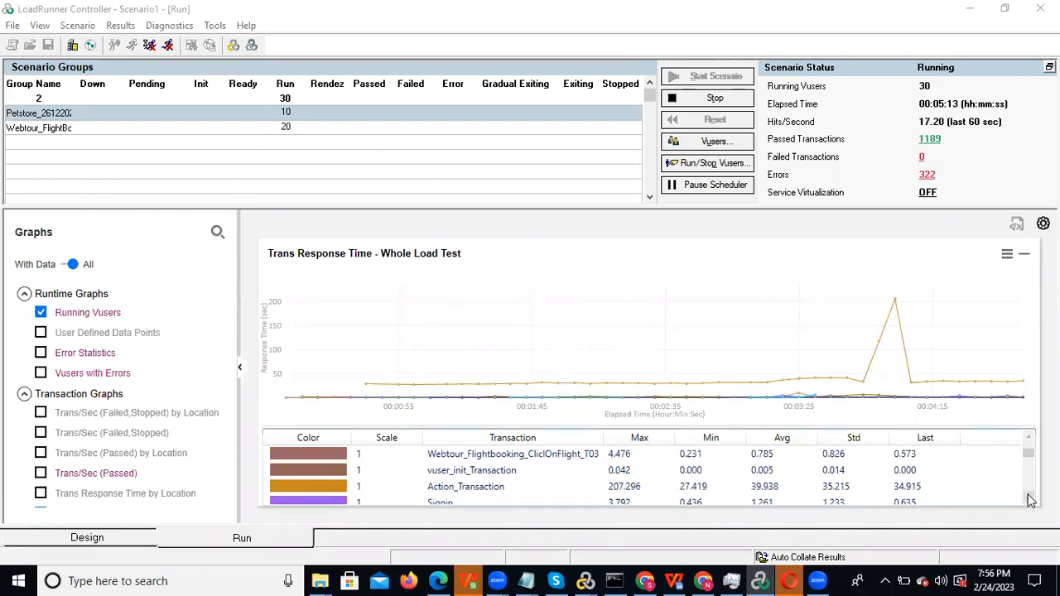
pyautogui.doubleClick(1030, 500)
pyautogui.tripleClick(1030, 500)
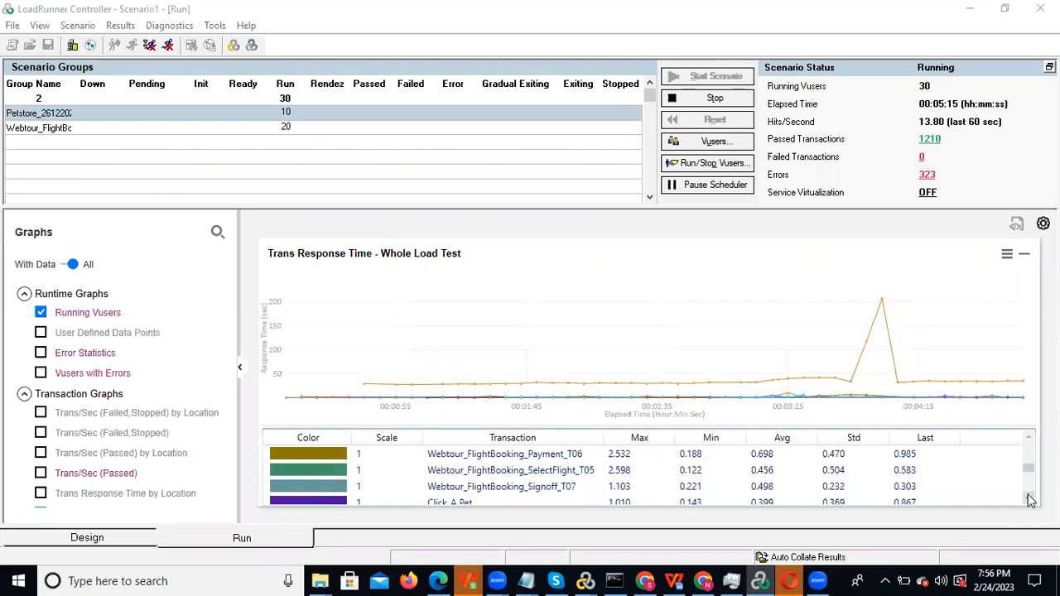
pyautogui.click(1030, 500)
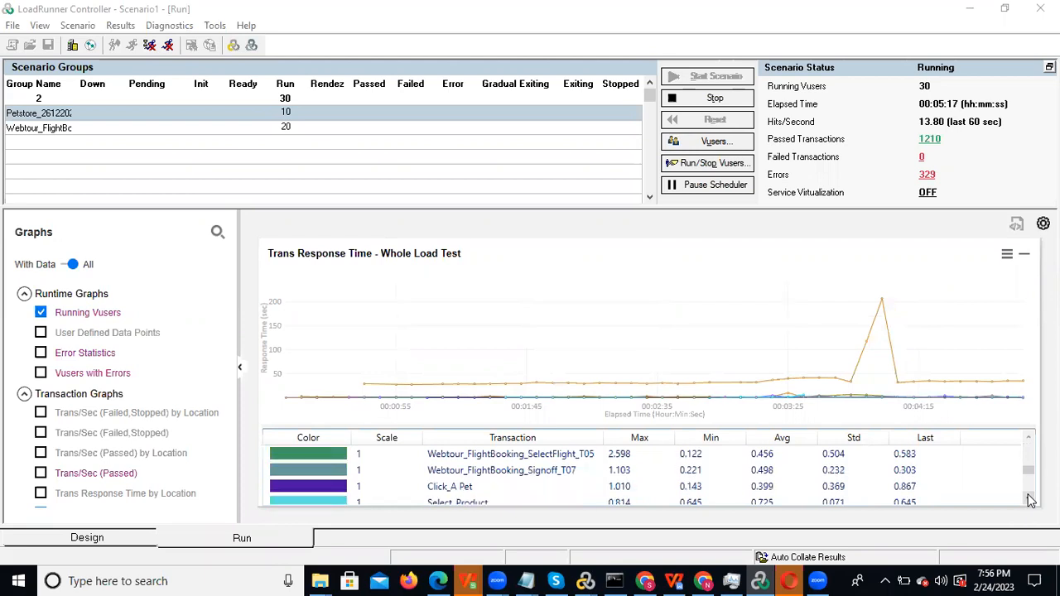
pyautogui.doubleClick(1030, 500)
pyautogui.tripleClick(1030, 500)
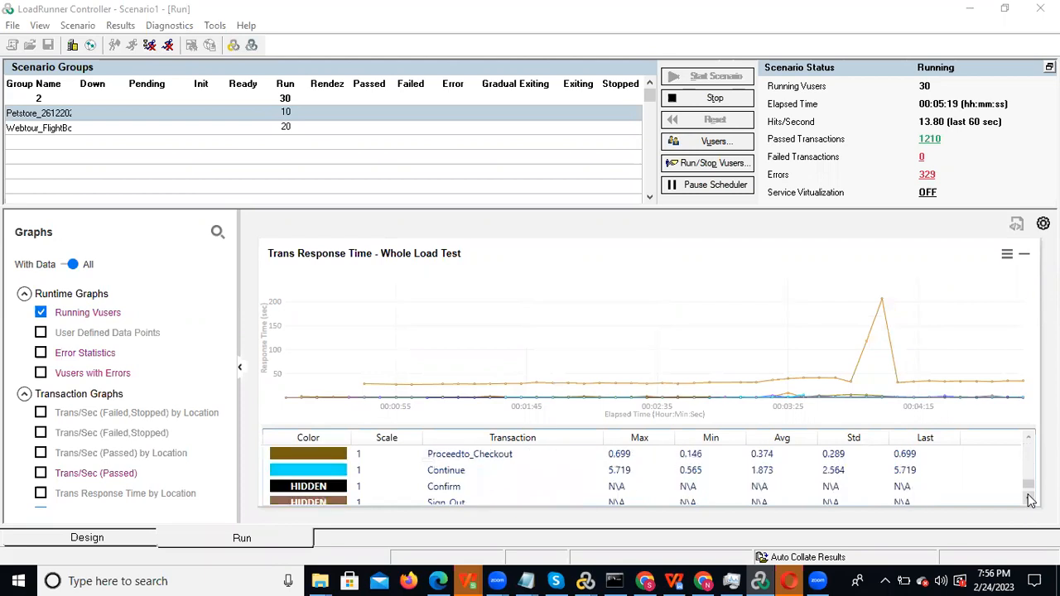
pyautogui.click(1030, 500)
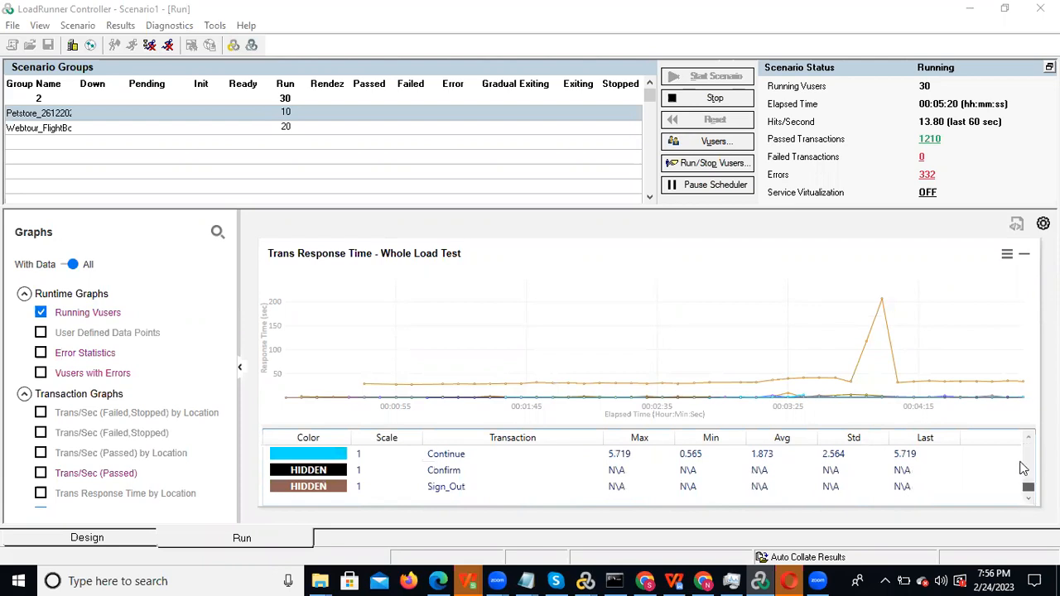
# Recheck the transaction response times, highlighting the Continue and AddtoCart transactions, and return to the four-graph overview
pyautogui.moveTo(1028, 487); pyautogui.dragTo(1020, 467)
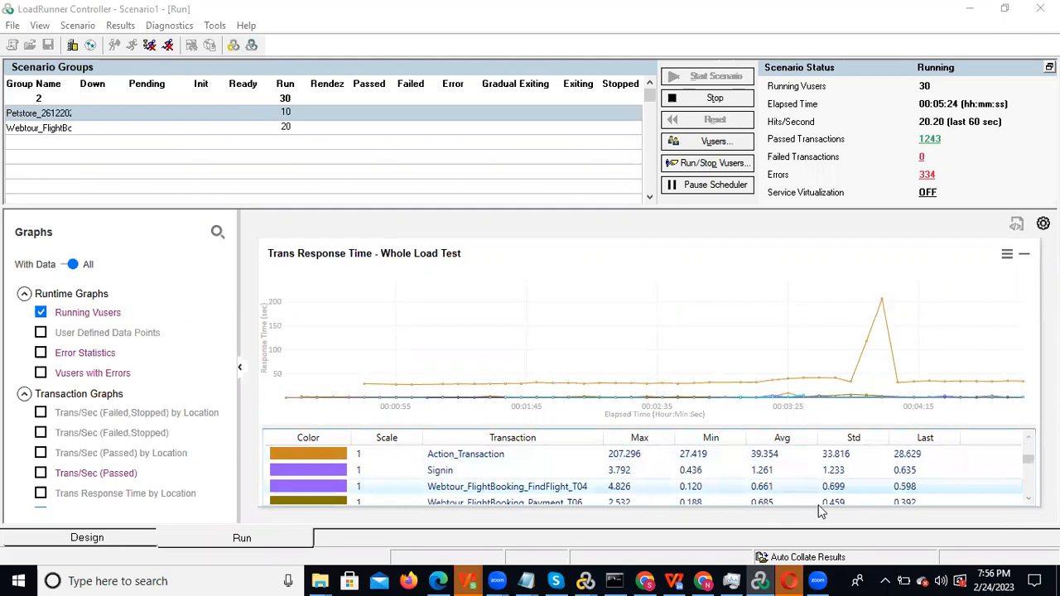
pyautogui.click(1029, 499)
pyautogui.click(1030, 499)
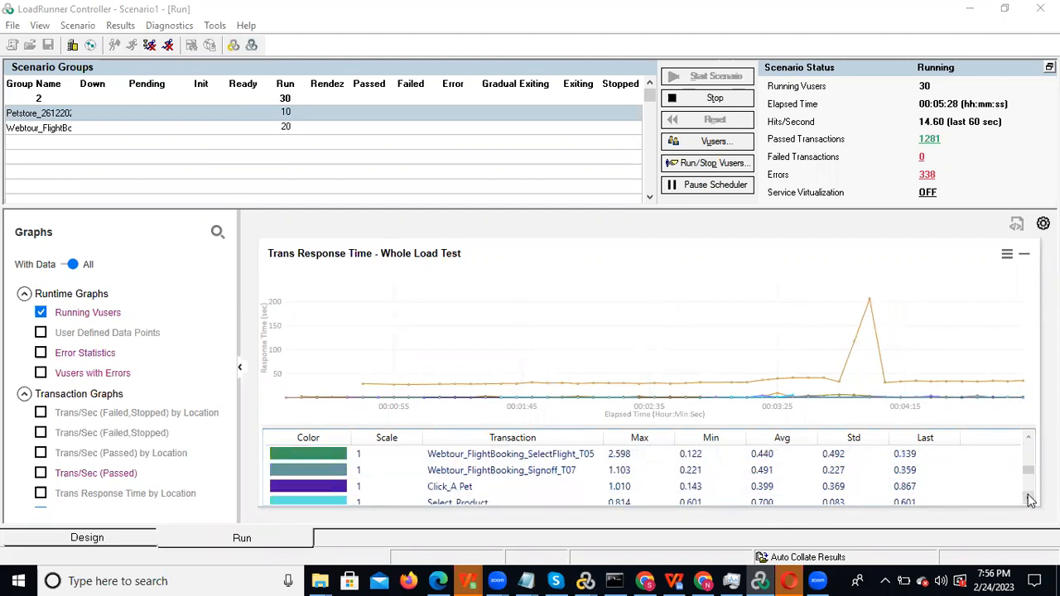
pyautogui.click(1030, 499)
pyautogui.scroll(-1, 765, 447)
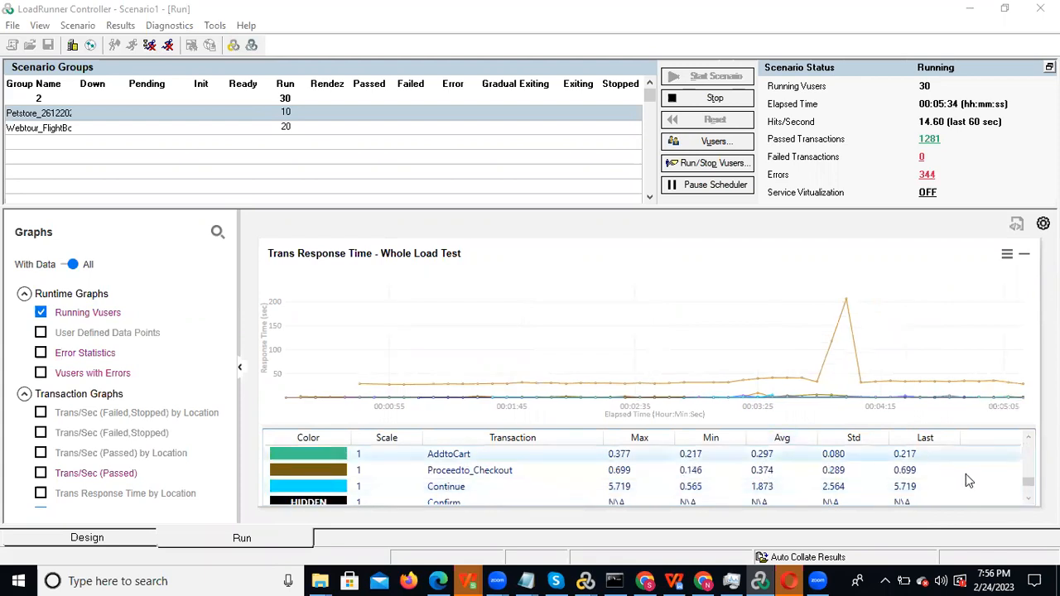
pyautogui.click(445, 487)
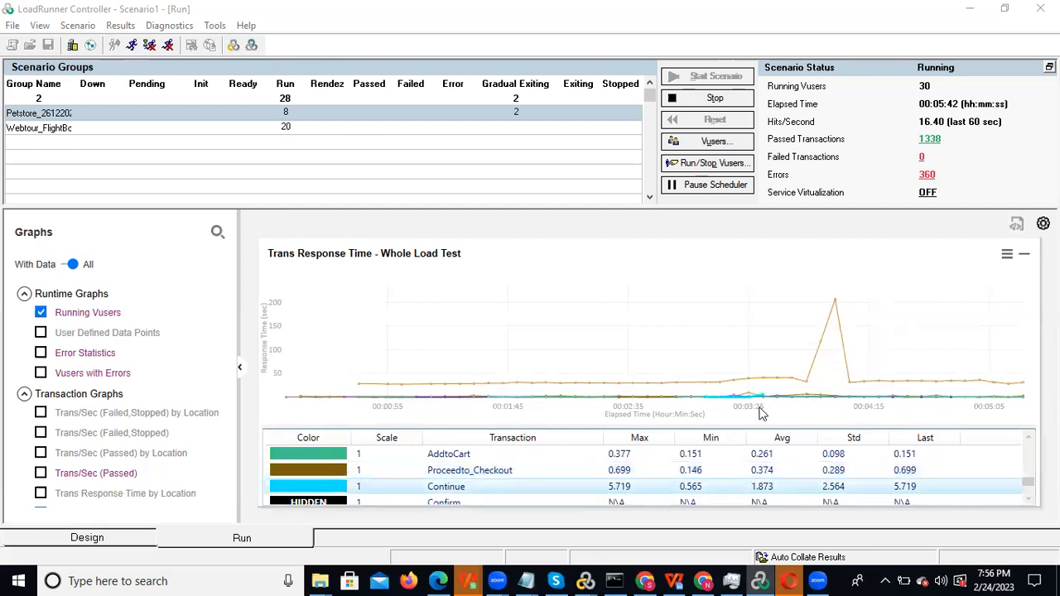
pyautogui.click(473, 458)
pyautogui.click(1031, 490)
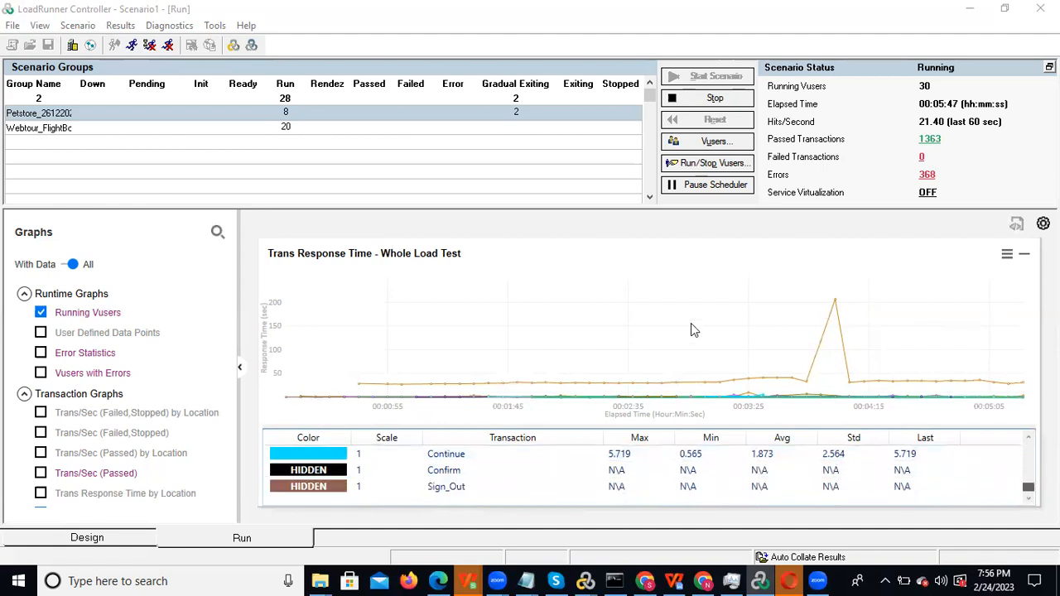
pyautogui.doubleClick(694, 330)
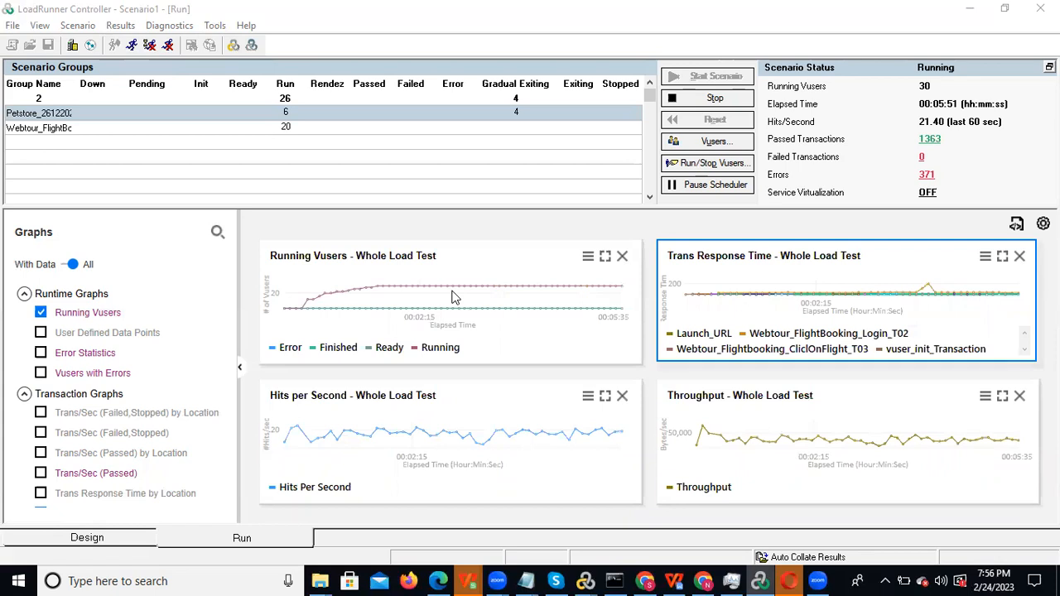
# Examine the Running Vusers, Hits per Second and Throughput graphs enlarged one at a time, returning to the overview after each
pyautogui.doubleClick(452, 296)
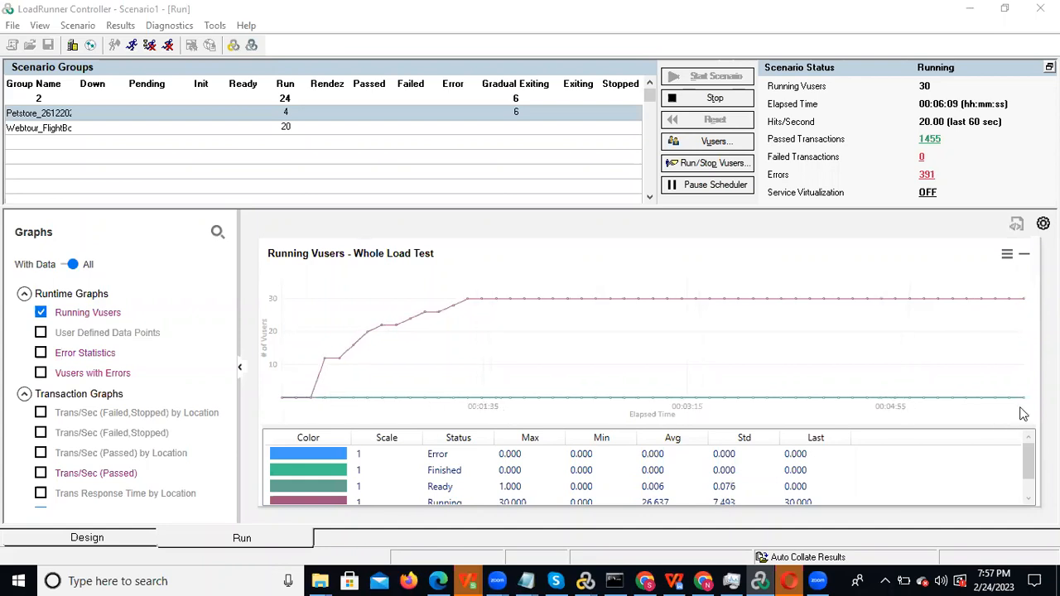
pyautogui.doubleClick(687, 333)
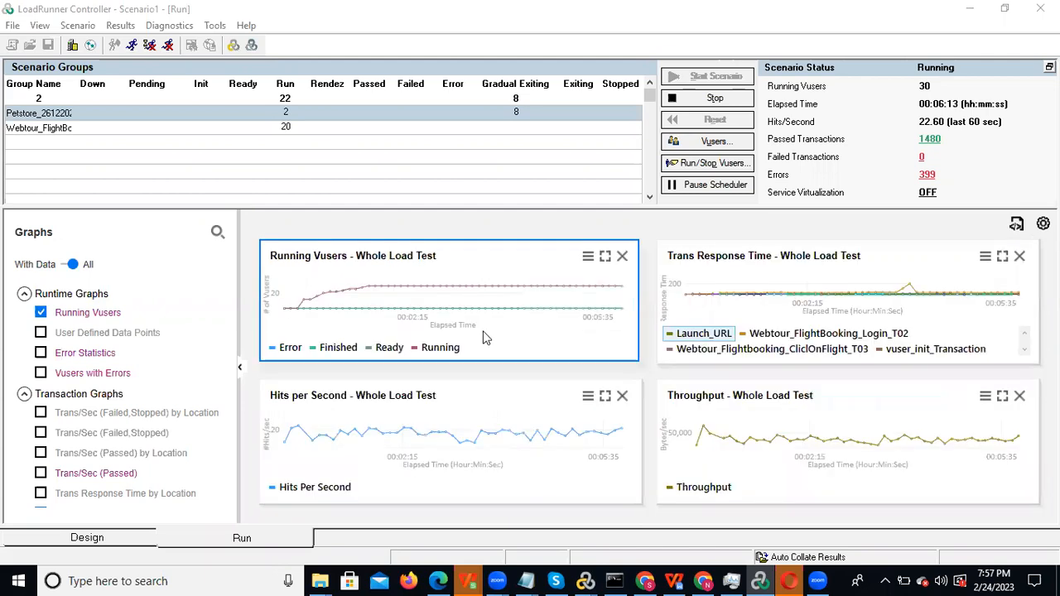
pyautogui.click(451, 424)
pyautogui.doubleClick(451, 426)
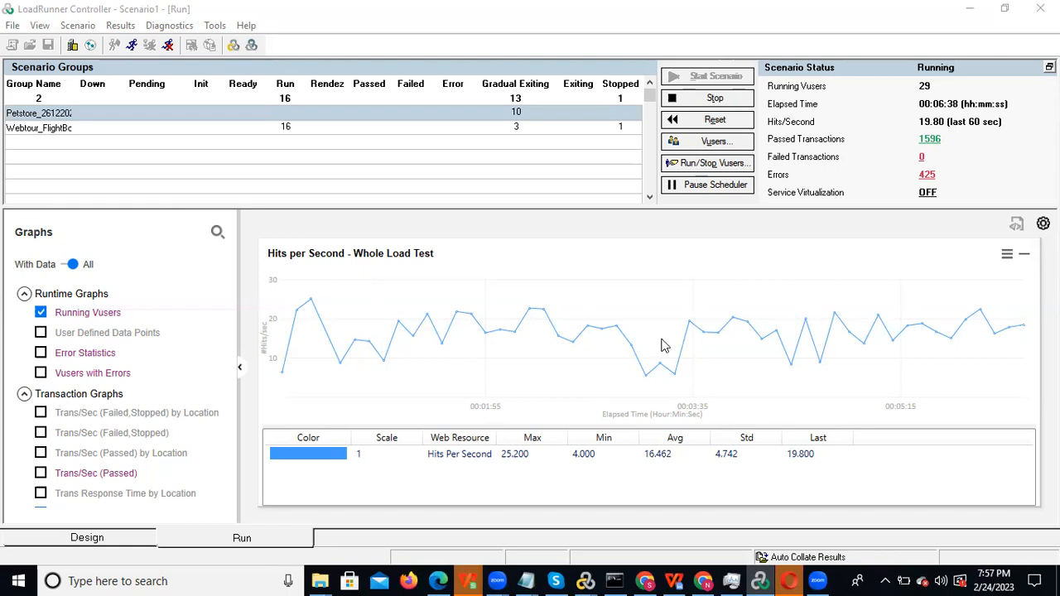
pyautogui.doubleClick(578, 371)
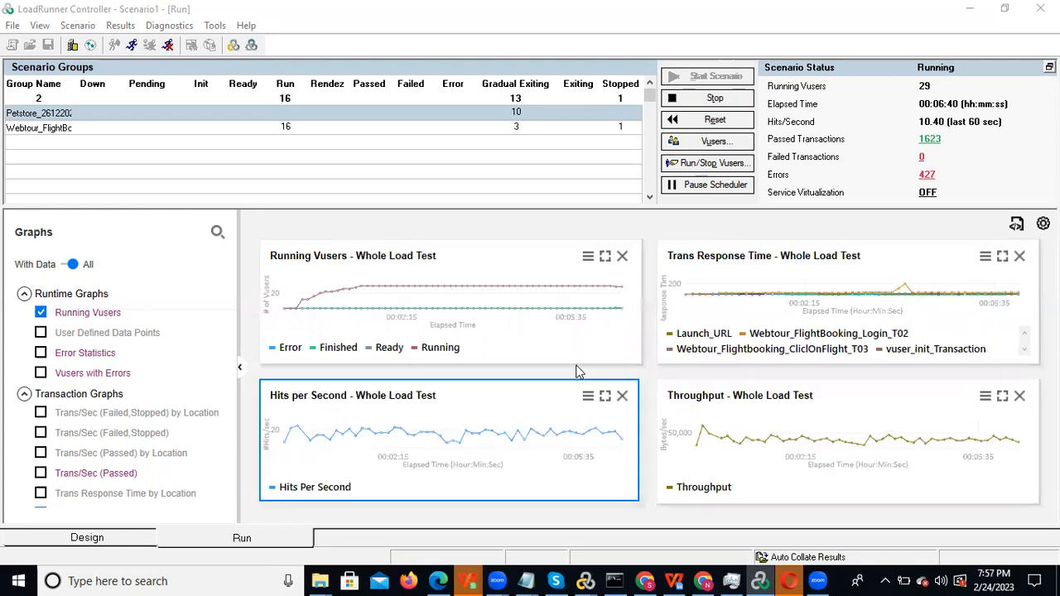
pyautogui.doubleClick(791, 441)
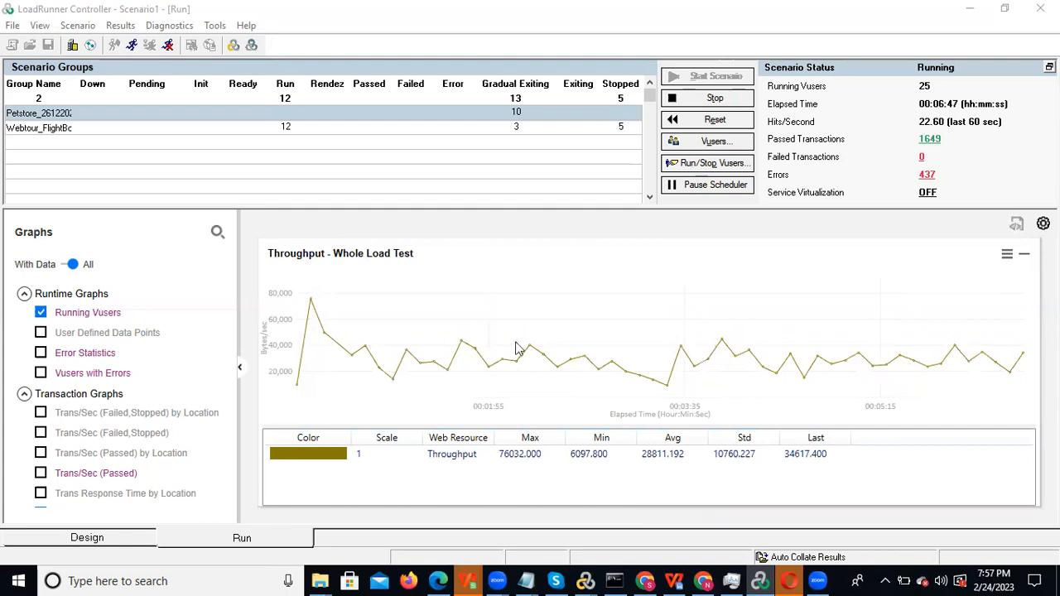
pyautogui.doubleClick(584, 315)
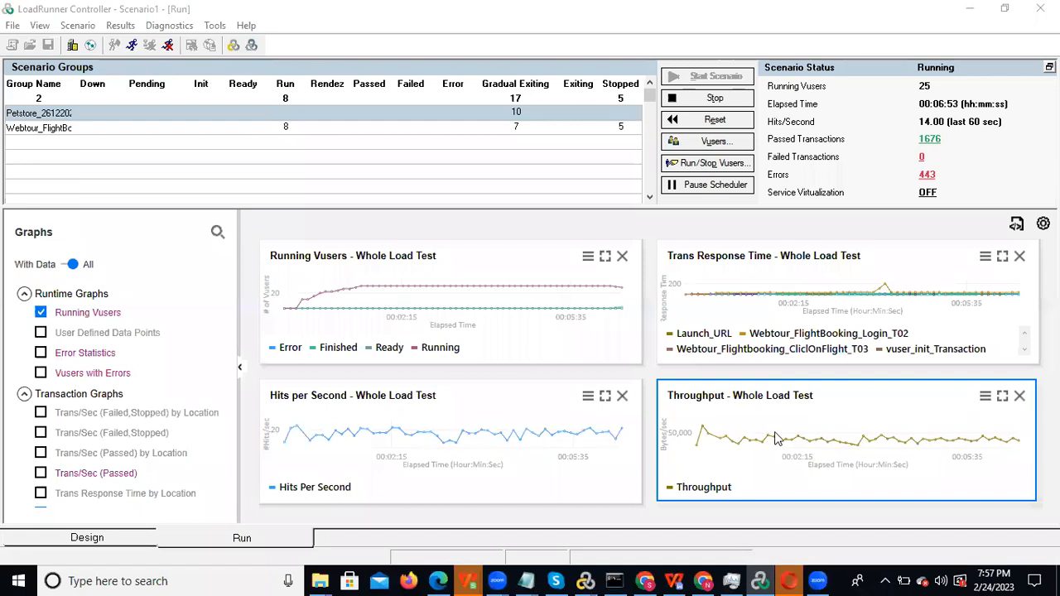
# Check the computer's CPU and memory performance in Task Manager, and minimize it and the File Explorer window
pyautogui.rightClick(893, 578)
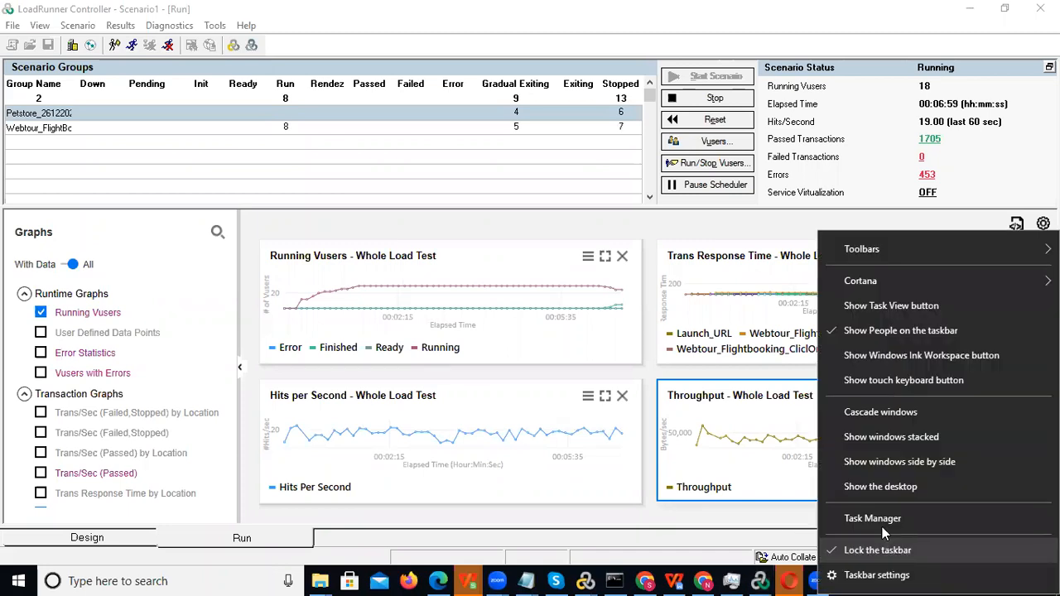
pyautogui.click(882, 525)
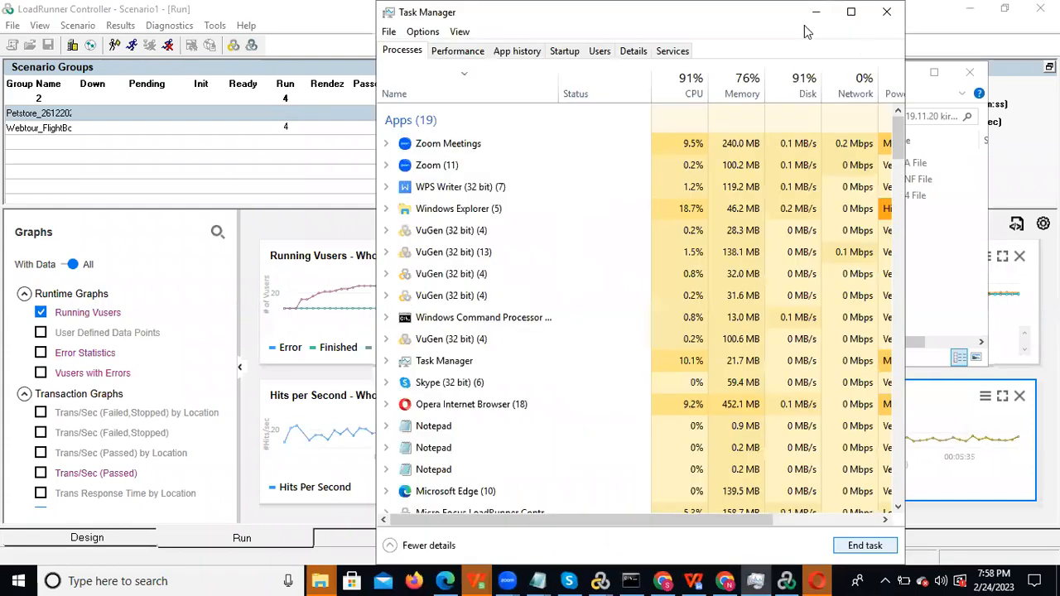
pyautogui.click(458, 51)
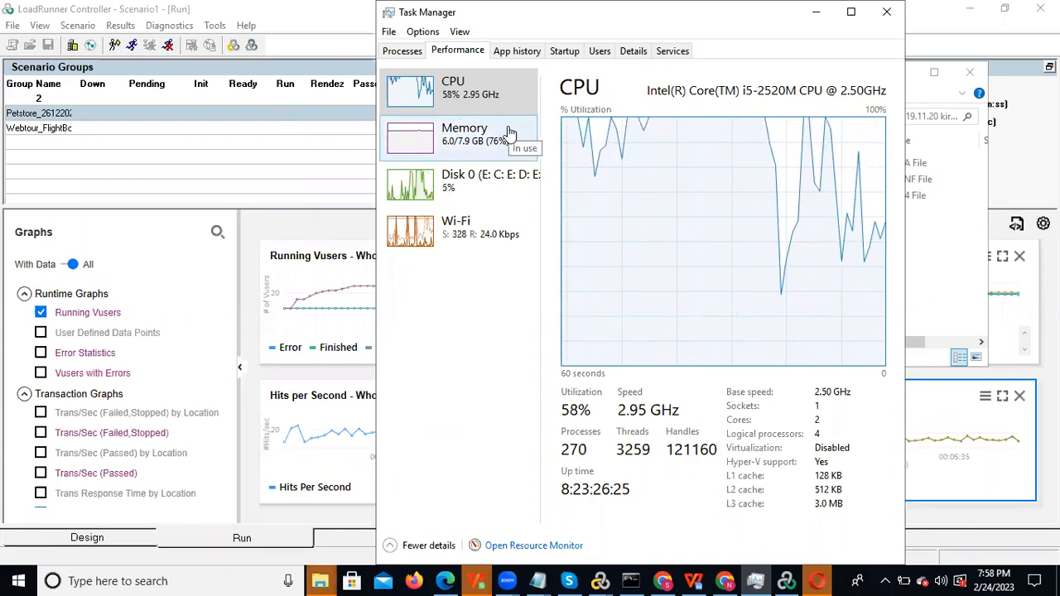
pyautogui.click(466, 156)
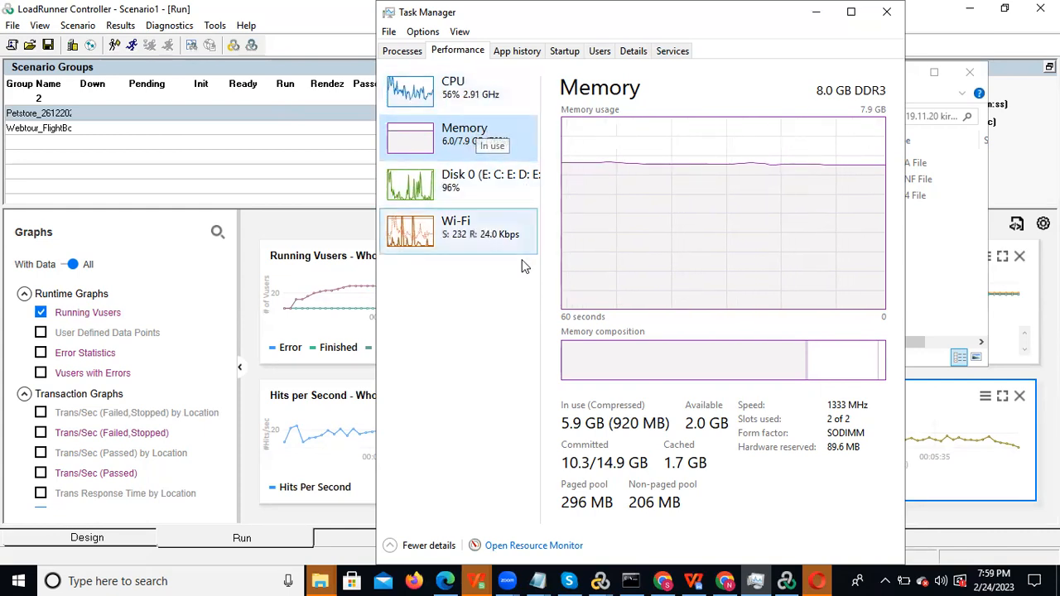
pyautogui.click(816, 13)
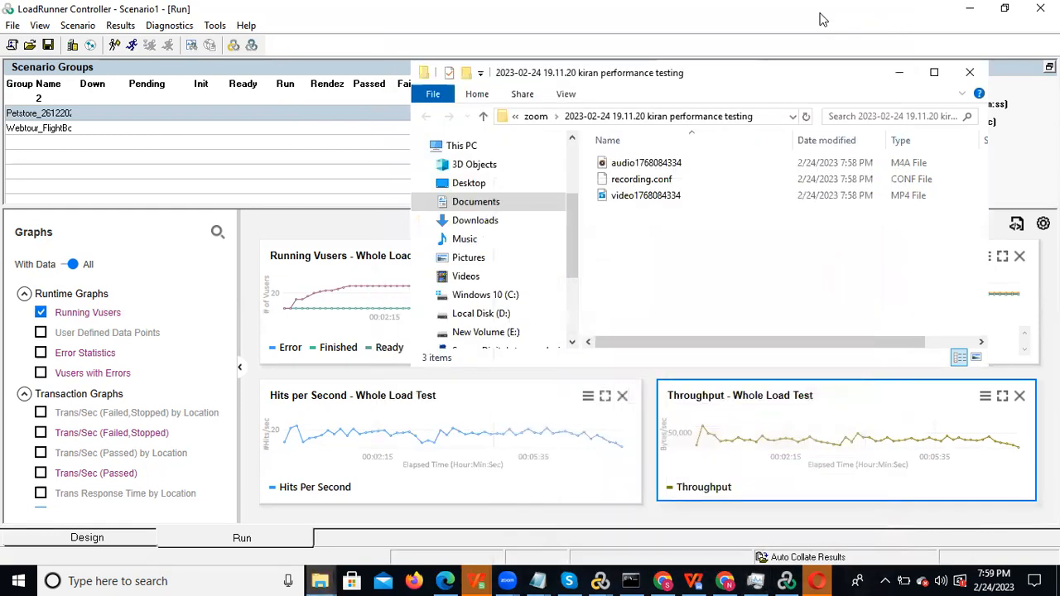
pyautogui.click(899, 74)
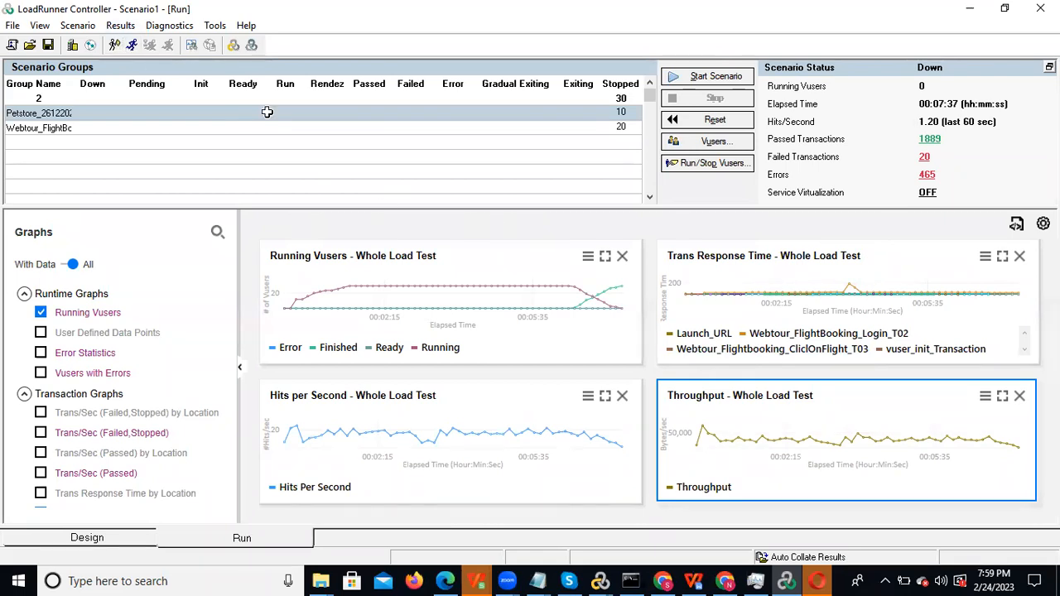
# Analyze the finished scenario's results in LoadRunner Analysis and load the complete analysis data
pyautogui.click(120, 26)
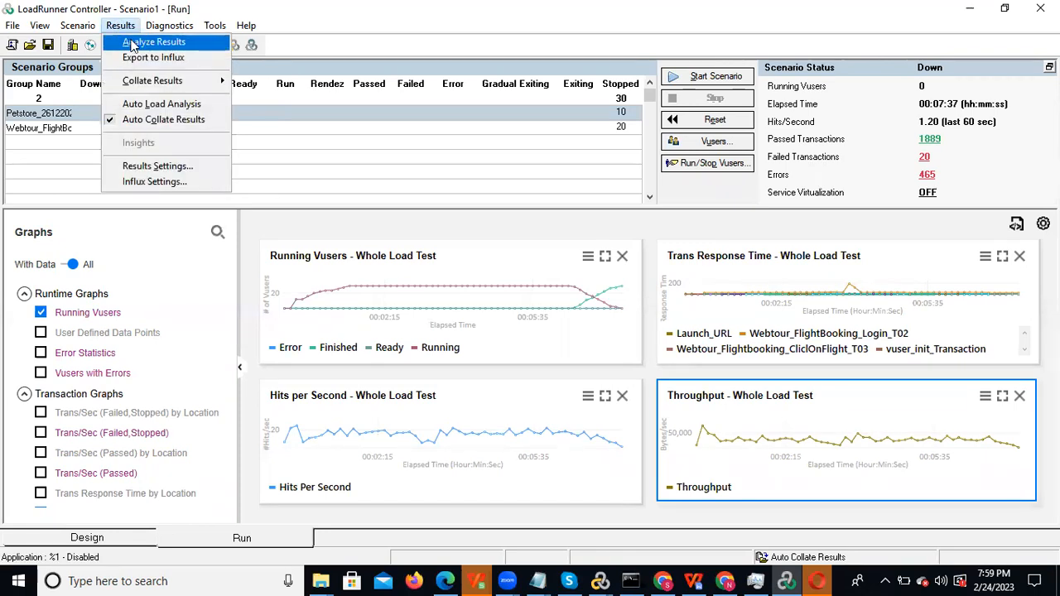
pyautogui.click(131, 43)
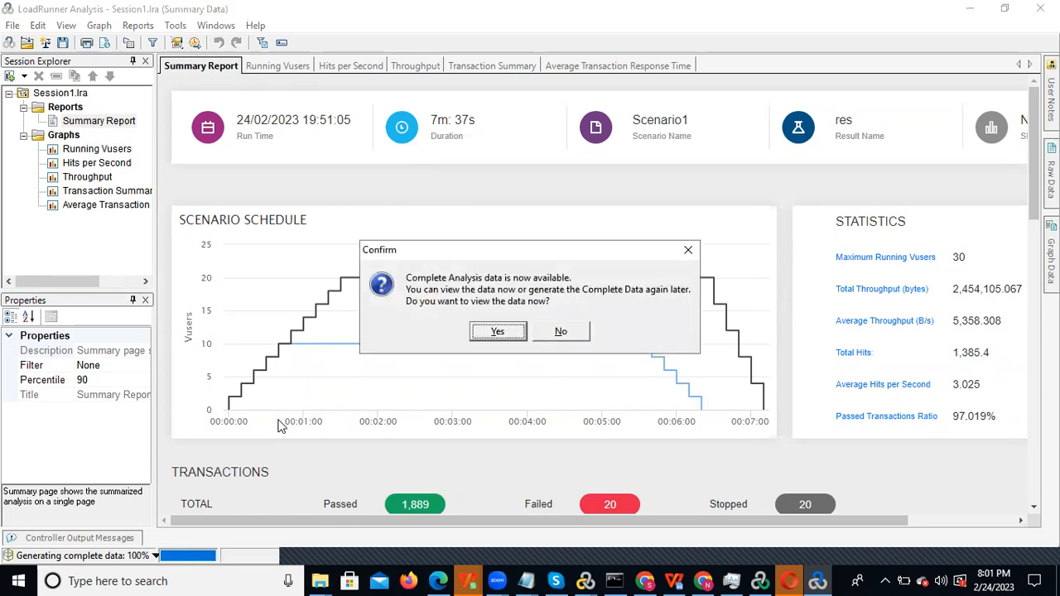
pyautogui.click(497, 332)
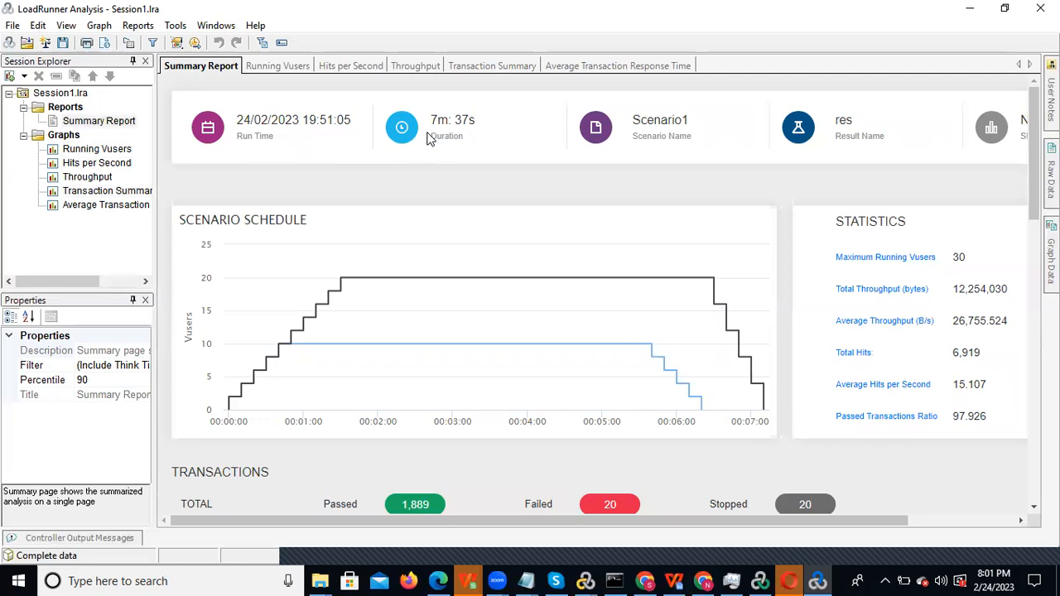
# Examine the run duration, scenario schedule chart and statistics in the Summary Report
pyautogui.doubleClick(461, 140)
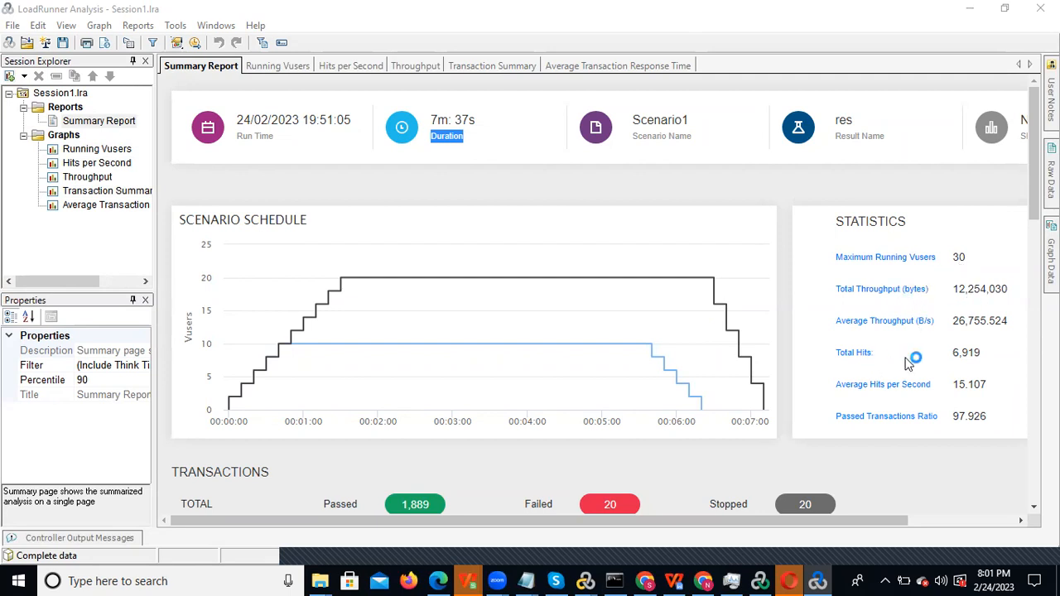
pyautogui.scroll(-2, 761, 188)
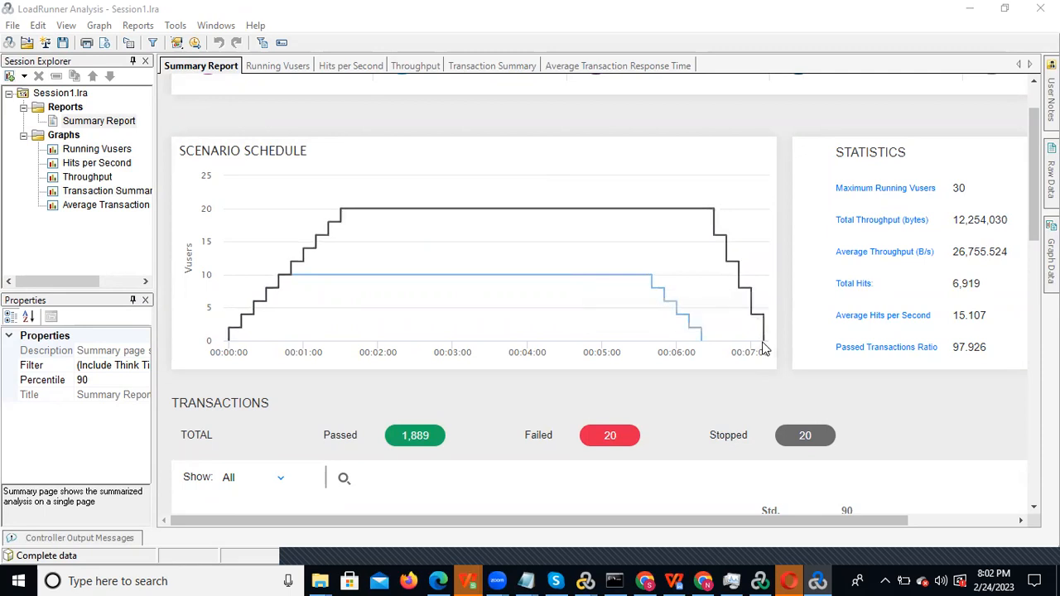
pyautogui.moveTo(763, 346)
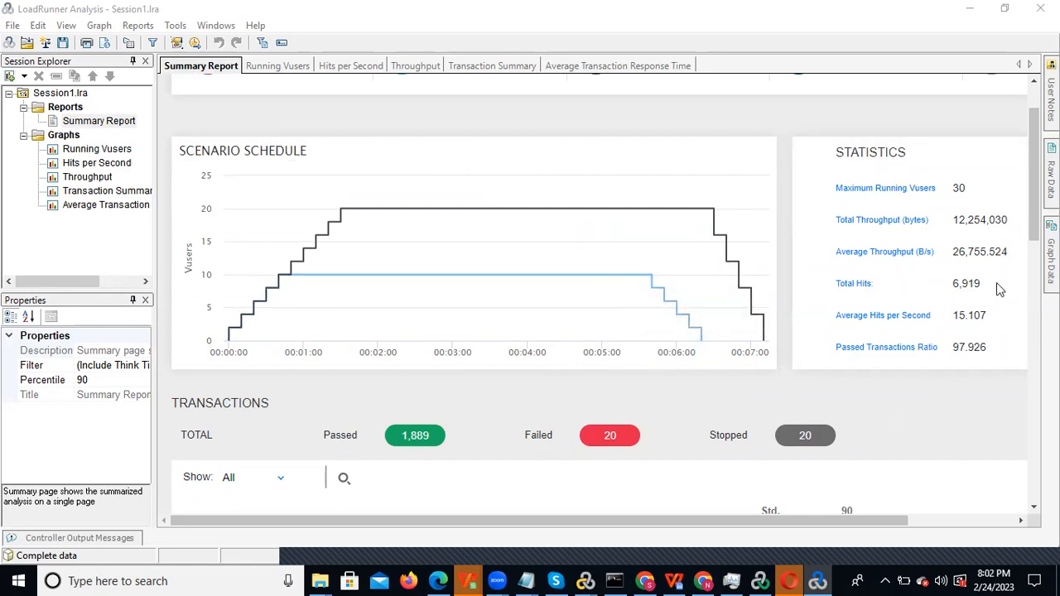
# Examine the passed, failed and stopped transaction totals and the per-transaction response times in the Summary Report
pyautogui.scroll(-3, 999, 289)
pyautogui.moveTo(1033, 248); pyautogui.dragTo(1031, 306)
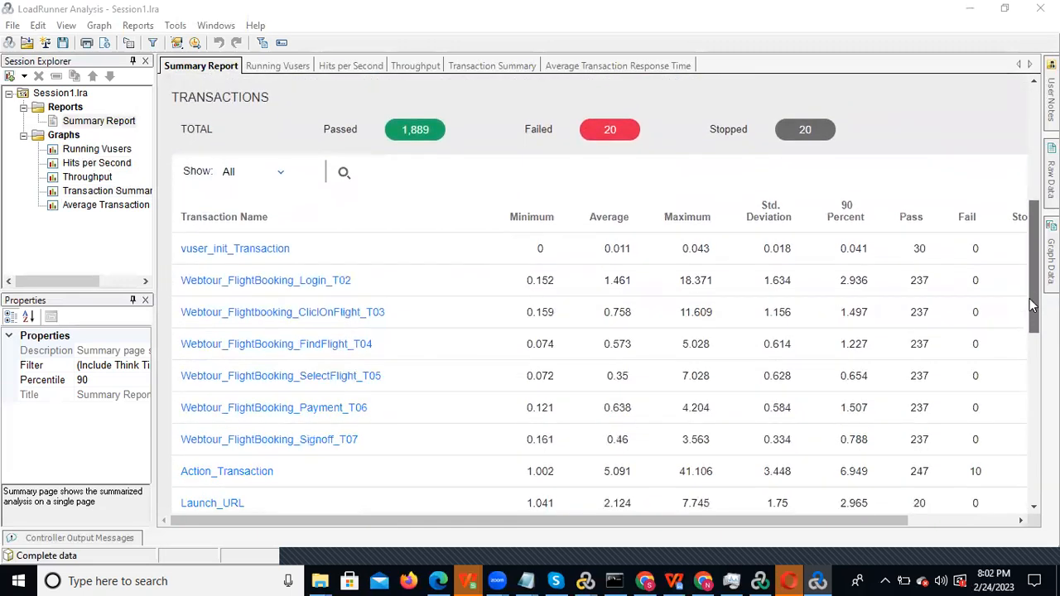
pyautogui.click(416, 143)
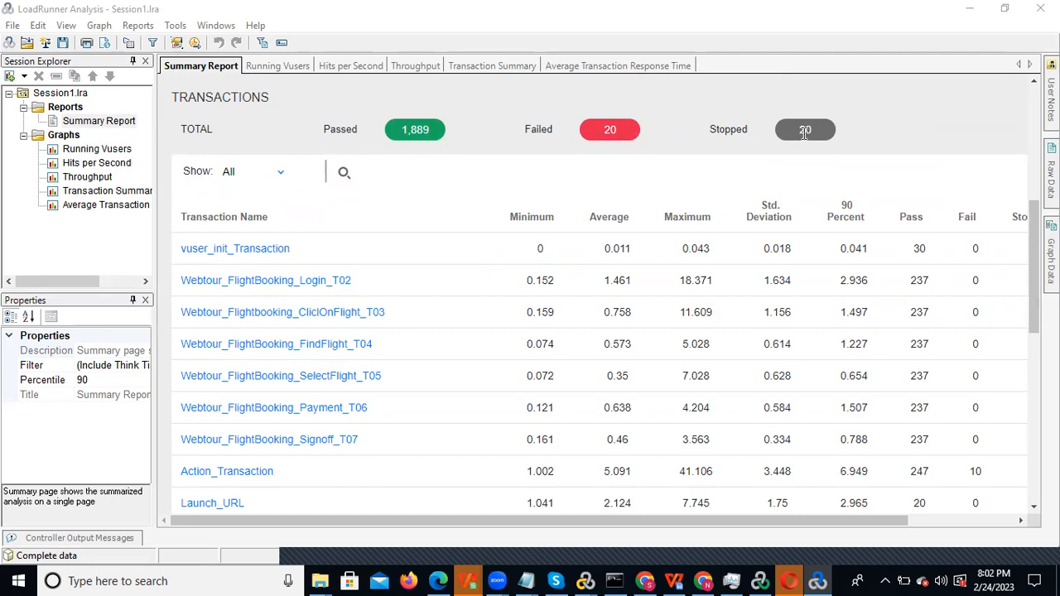
pyautogui.moveTo(1033, 267); pyautogui.dragTo(1034, 288)
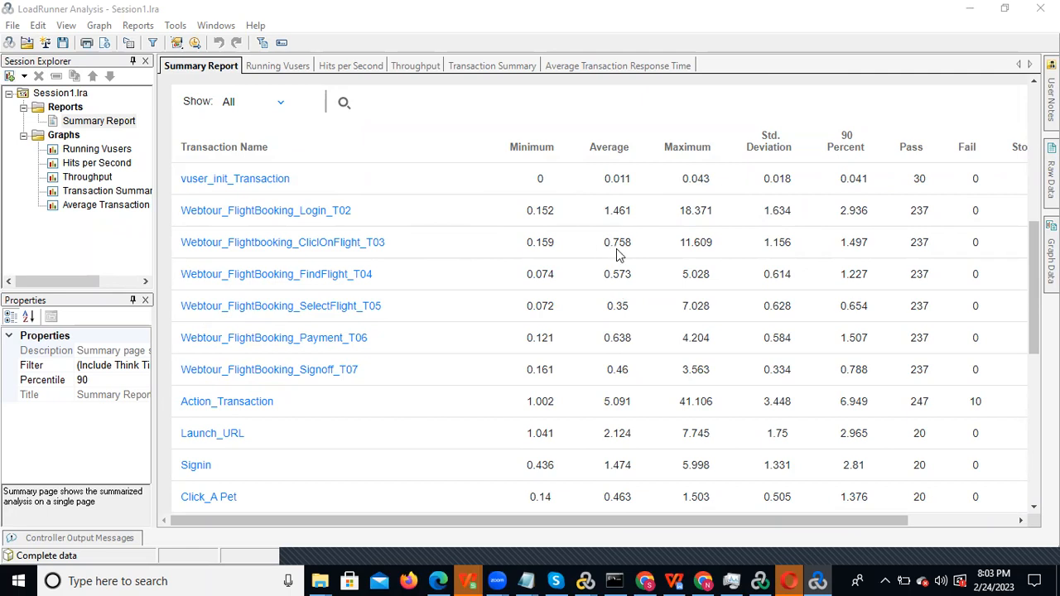
pyautogui.moveTo(1051, 261)
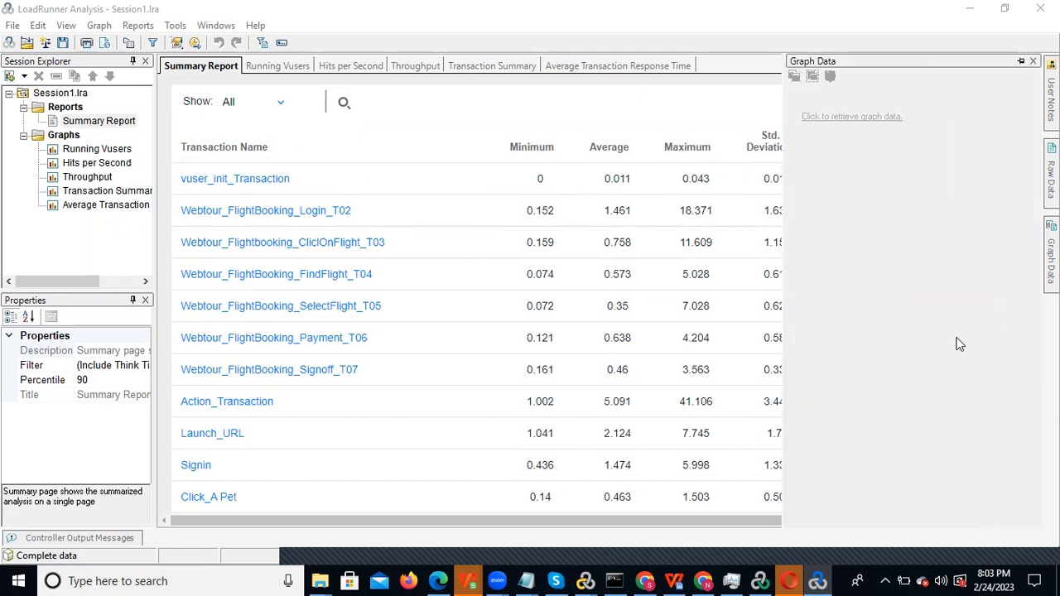
pyautogui.click(643, 98)
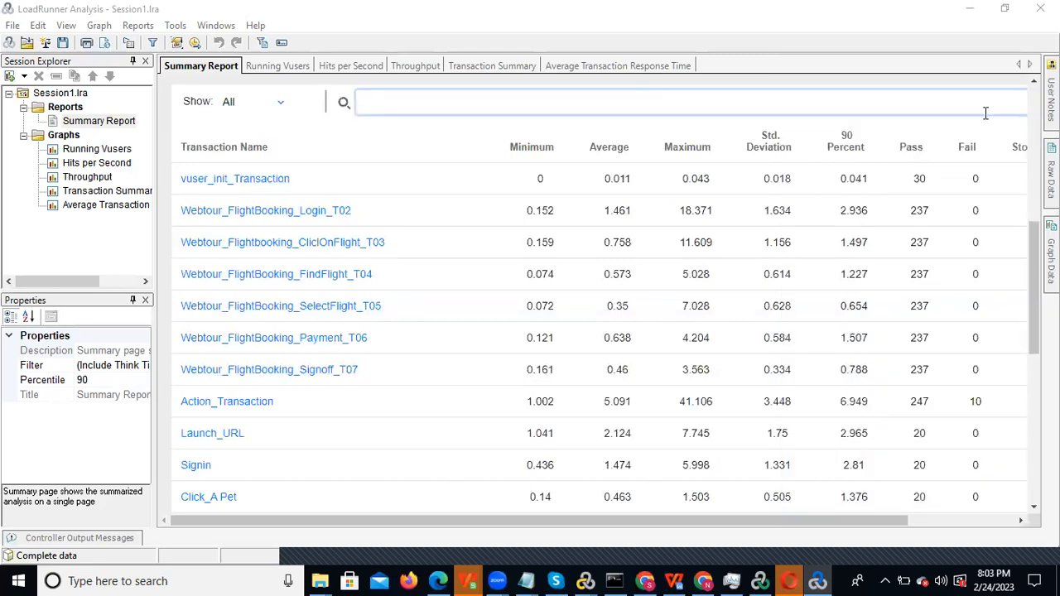
pyautogui.scroll(3, 669, 286)
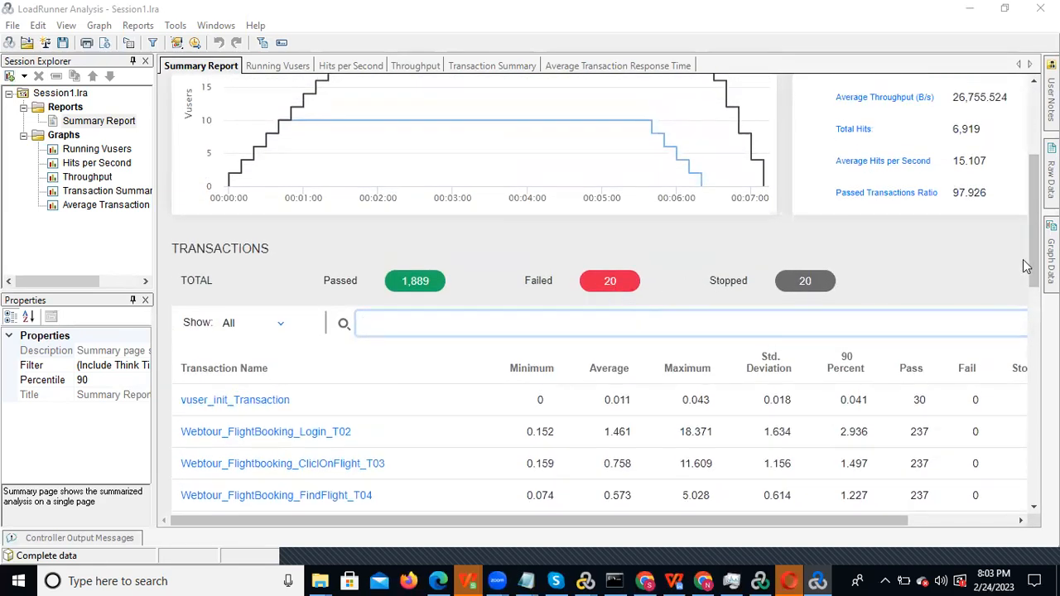
# Review the HTTP responses table, and return to the transactions table to check the average response time of Webtour_FlightBooking_Login_T02
pyautogui.moveTo(1034, 221); pyautogui.dragTo(1033, 436)
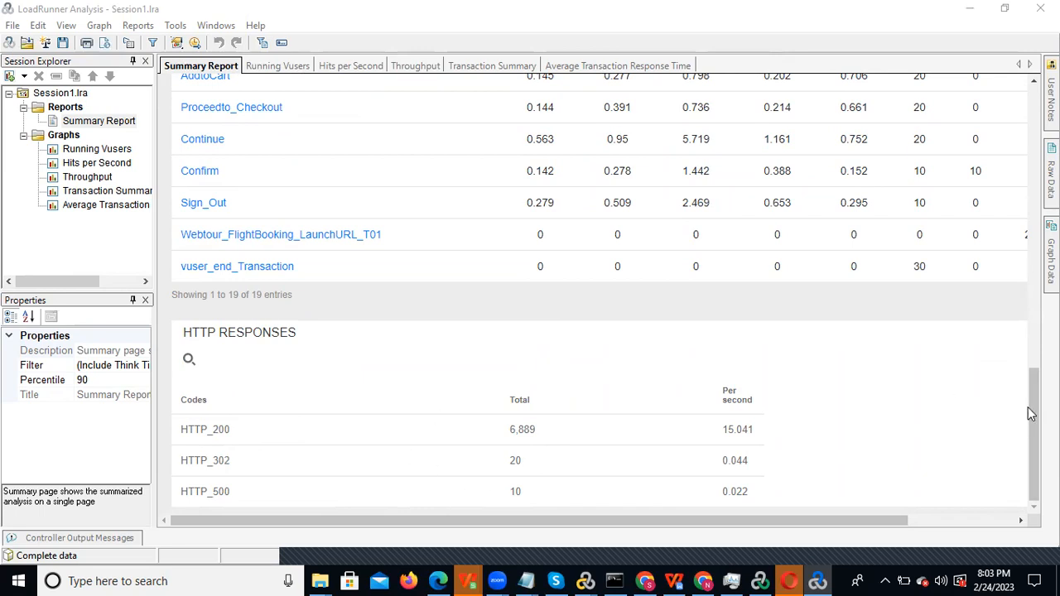
pyautogui.moveTo(1029, 388)
pyautogui.mouseDown()
pyautogui.moveTo(1032, 108)
pyautogui.moveTo(1031, 273)
pyautogui.moveTo(1031, 258)
pyautogui.moveTo(1024, 267)
pyautogui.mouseUp()
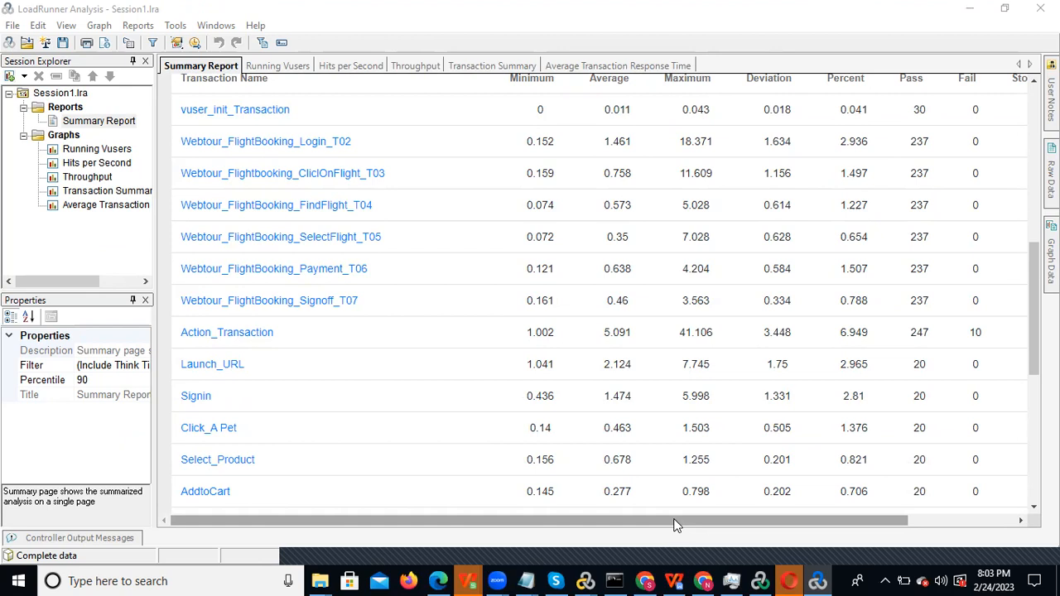
pyautogui.moveTo(1034, 327); pyautogui.dragTo(1033, 170)
pyautogui.scroll(-5, 671, 244)
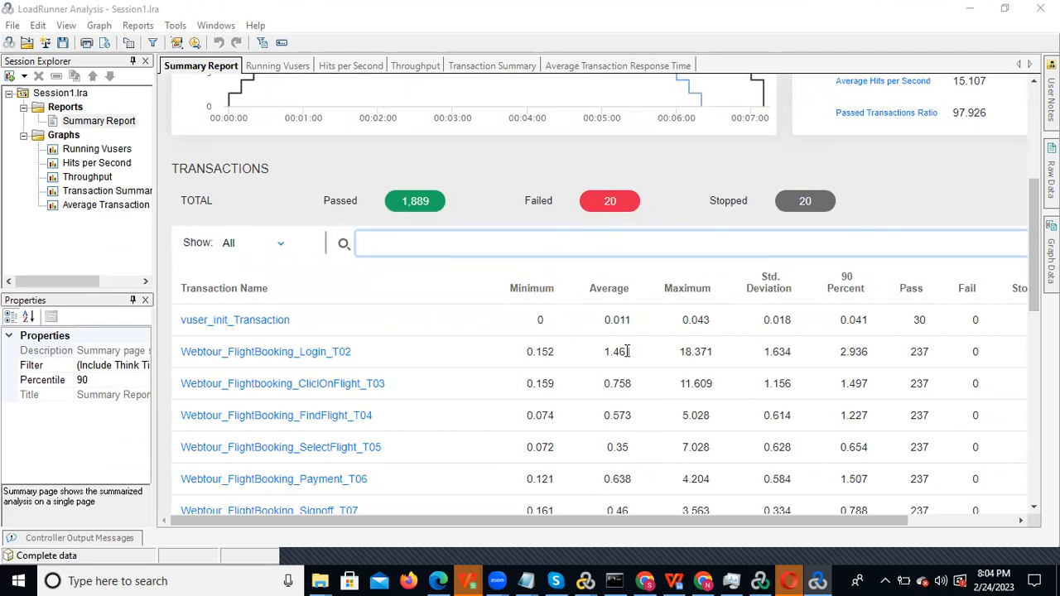
pyautogui.moveTo(626, 351); pyautogui.dragTo(603, 351)
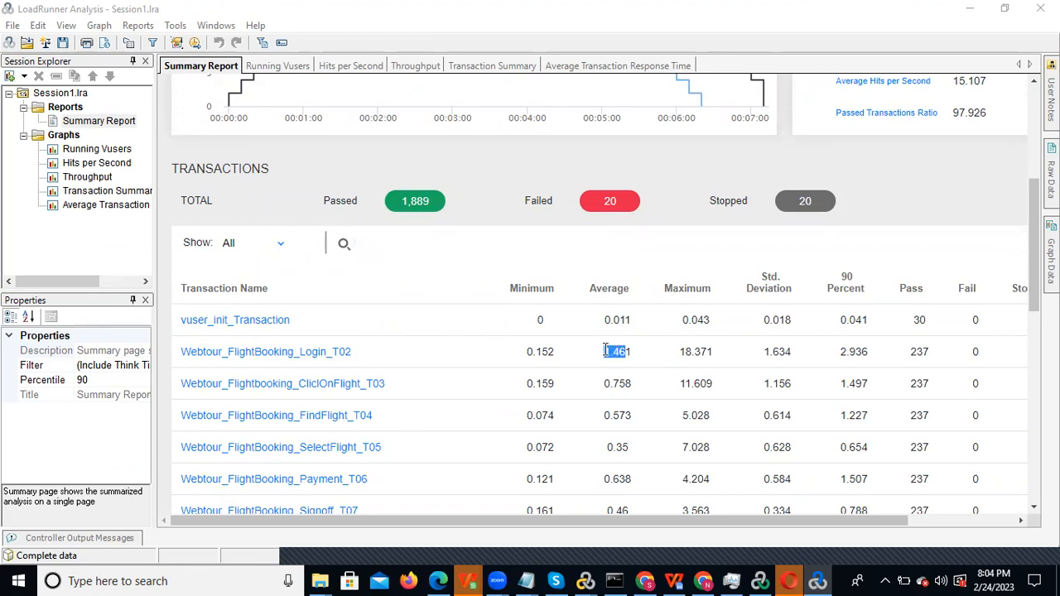
# View the Running Vusers, Hits per Second, Throughput and Transaction Summary graphs one after another
pyautogui.click(106, 122)
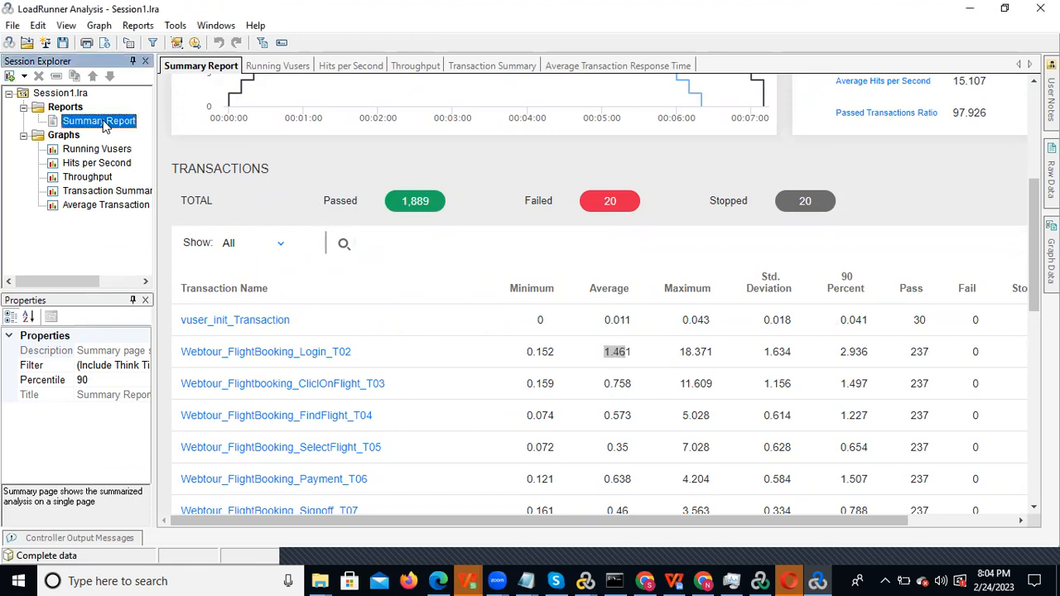
pyautogui.click(102, 150)
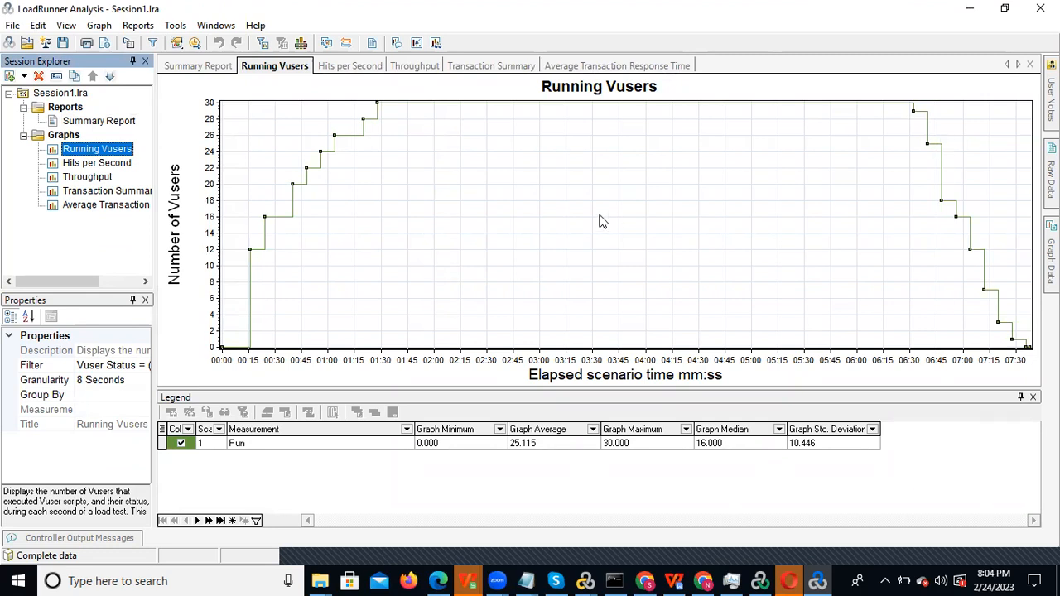
pyautogui.click(95, 164)
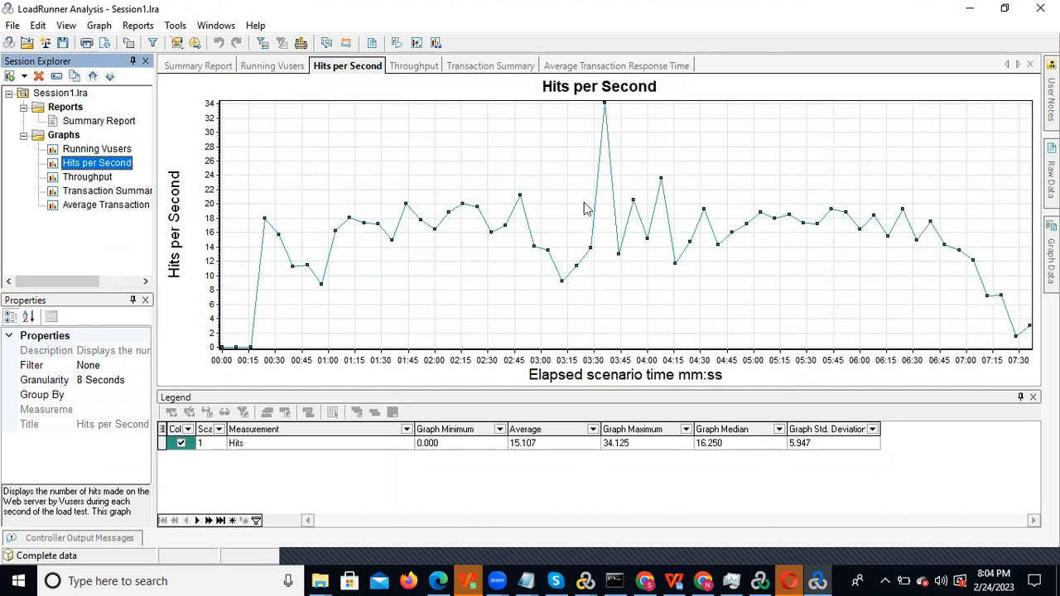
pyautogui.click(85, 177)
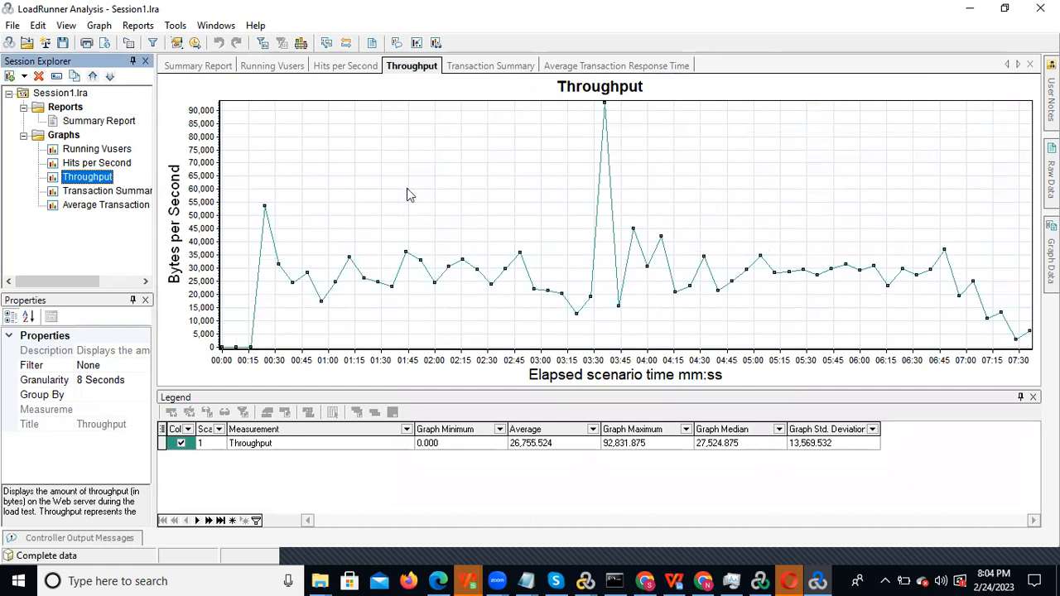
pyautogui.click(112, 191)
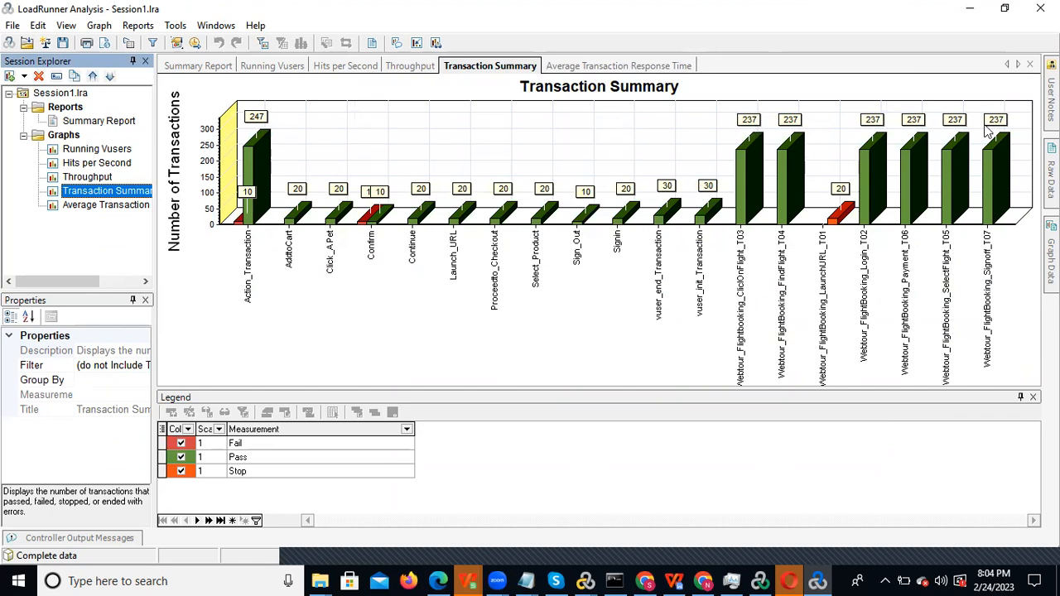
# Inspect the Average Transaction Response Time graph, selecting the AddtoCart, Confirm and Continue measurements to examine their lines
pyautogui.click(101, 207)
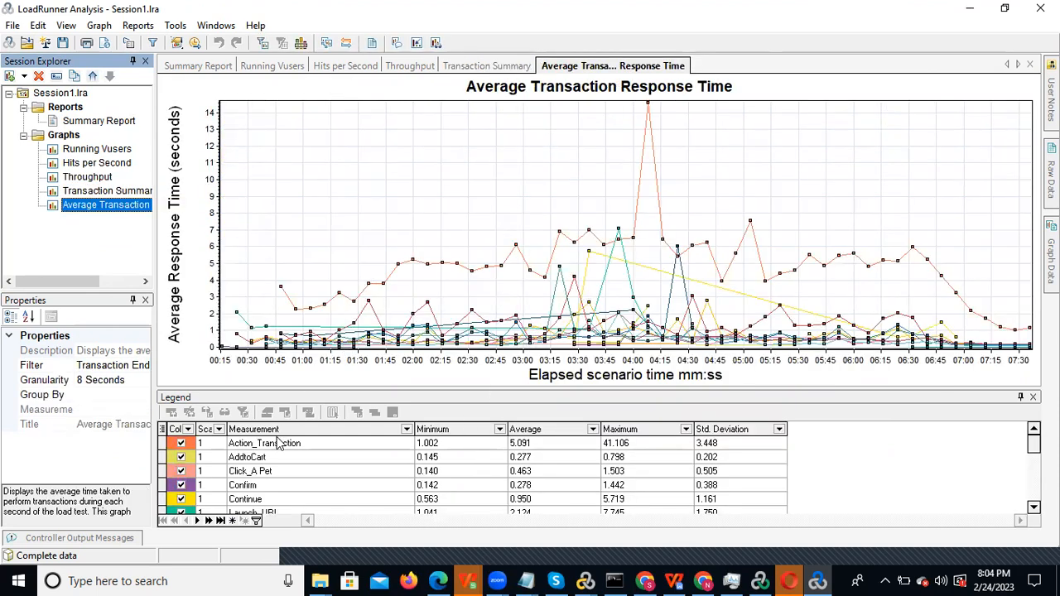
pyautogui.click(277, 458)
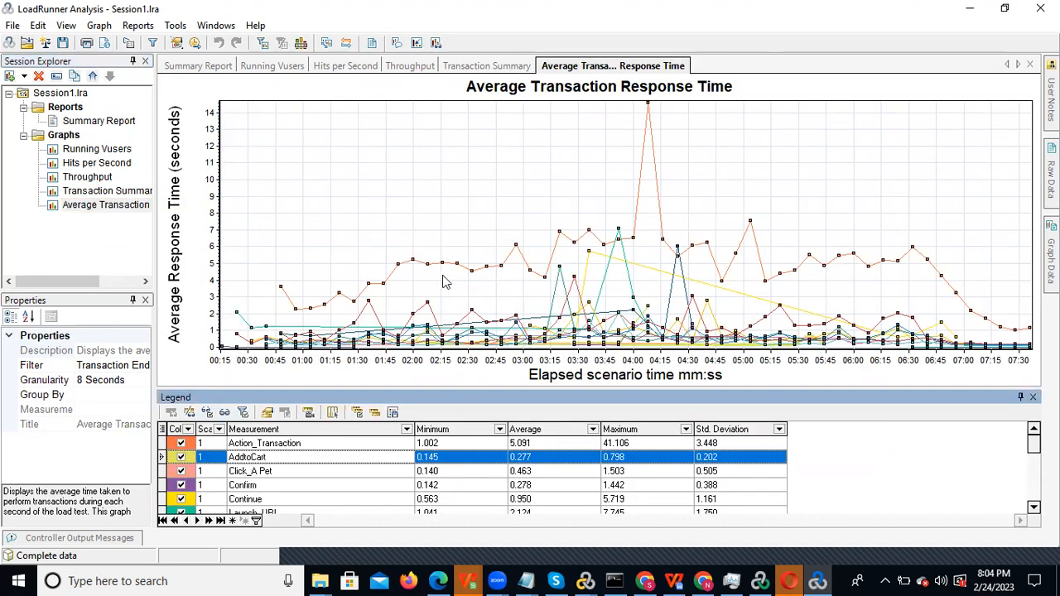
pyautogui.click(248, 486)
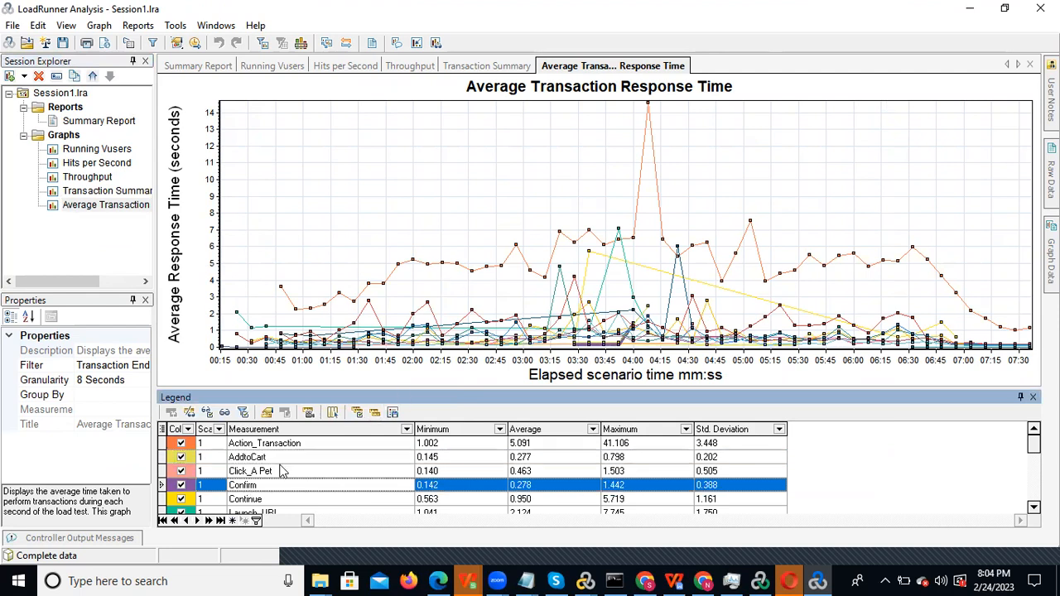
pyautogui.click(282, 502)
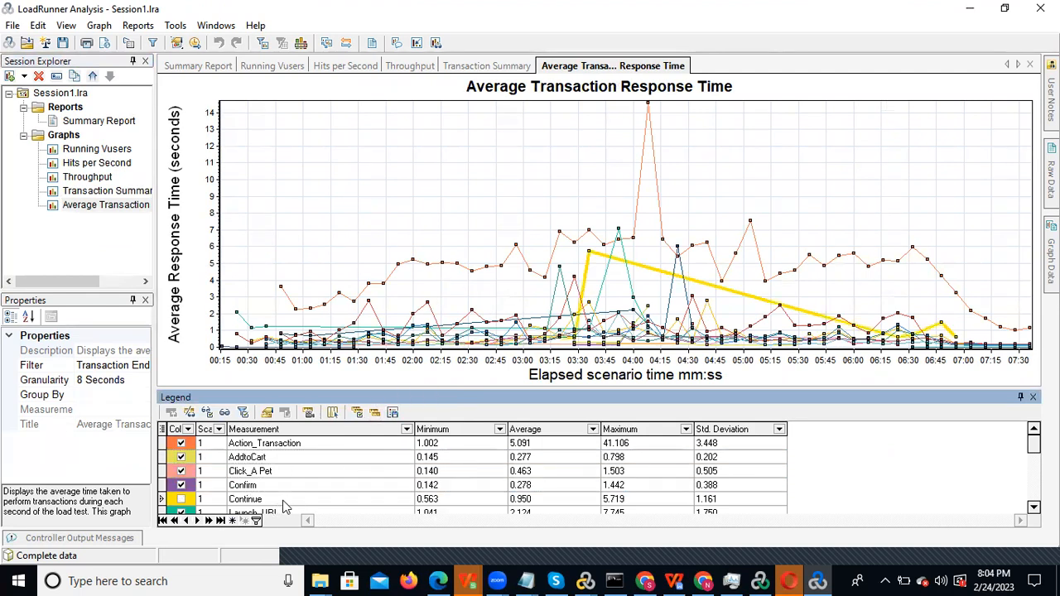
pyautogui.click(281, 502)
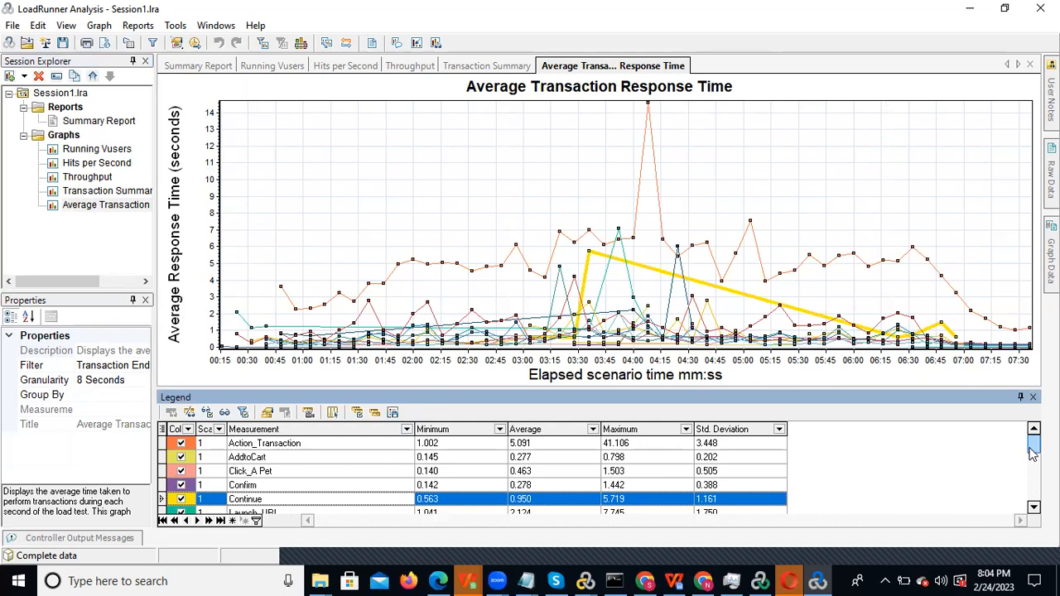
pyautogui.moveTo(1034, 444)
pyautogui.mouseDown()
pyautogui.moveTo(1033, 464)
pyautogui.moveTo(1033, 443)
pyautogui.mouseUp()
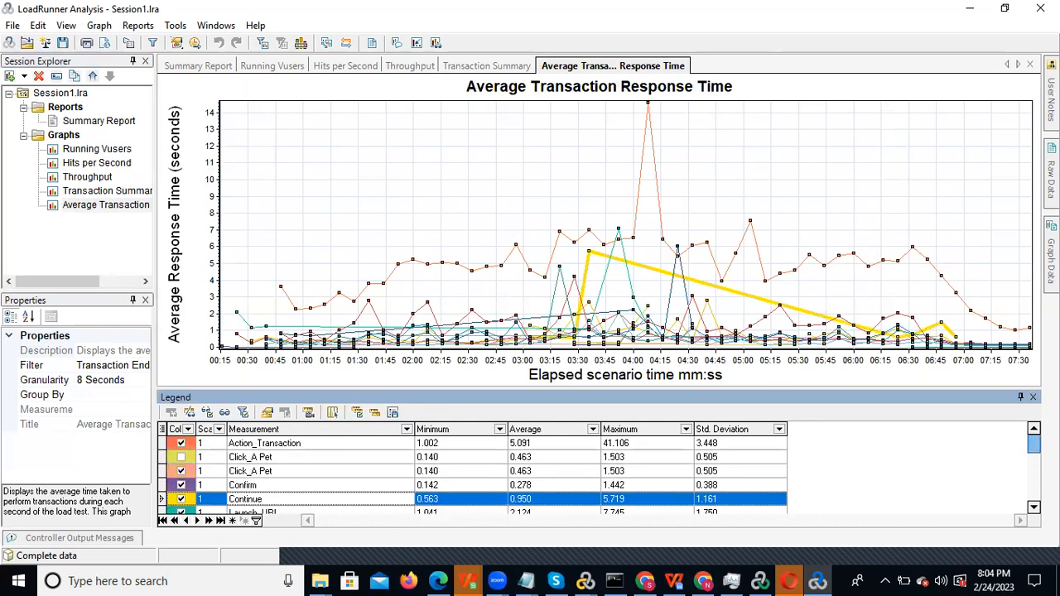